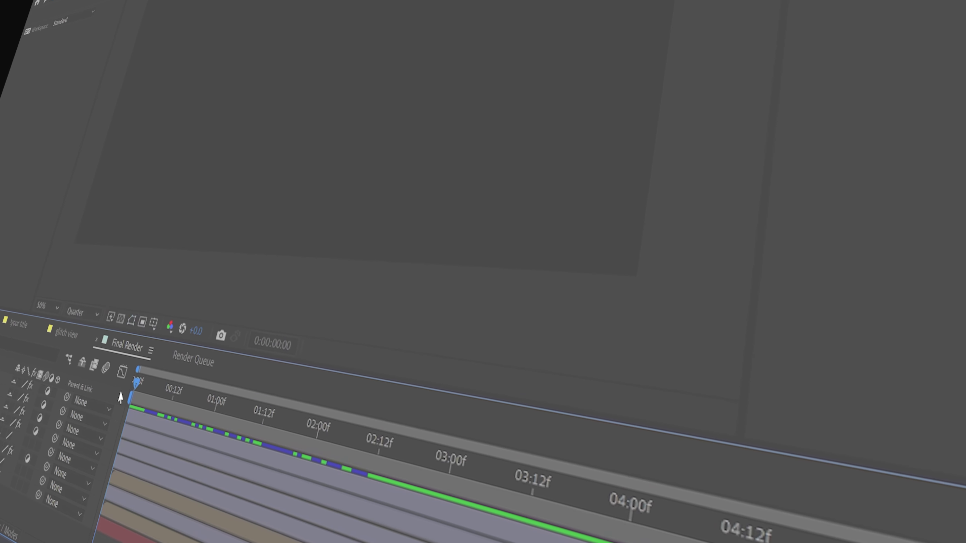
# - Play back the finished neon HT logo glitch reveal in the Composition viewer
pyautogui.press('space')
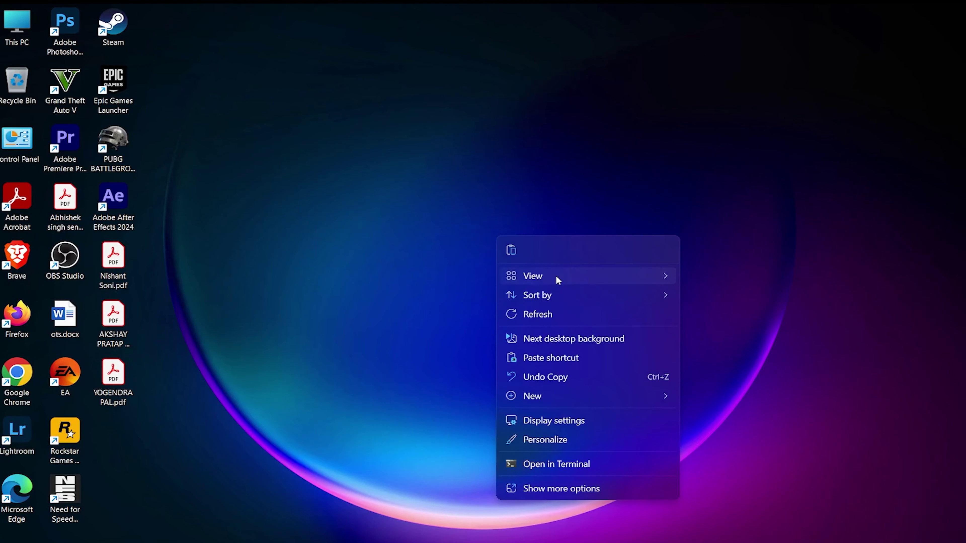
pyautogui.click(550, 322)
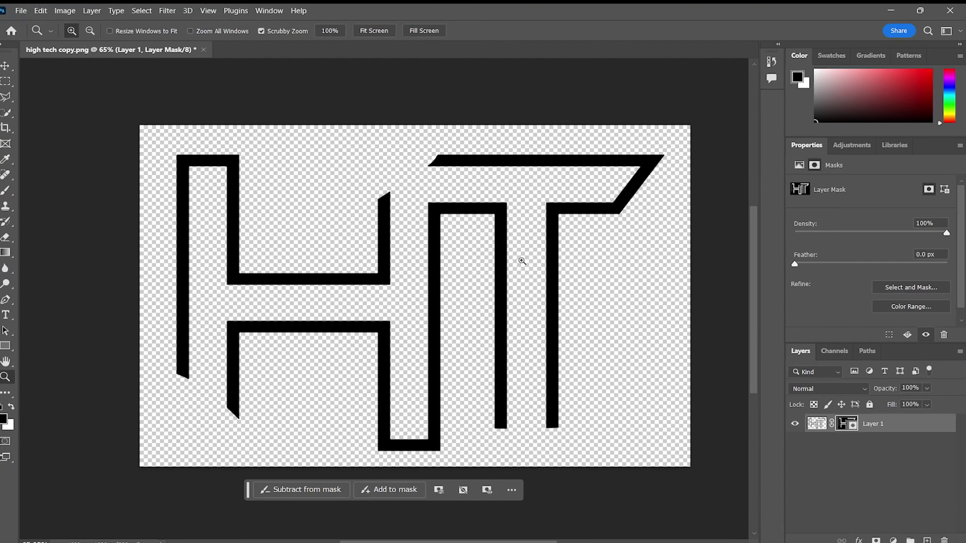
pyautogui.moveTo(521, 261); pyautogui.dragTo(292, 307)
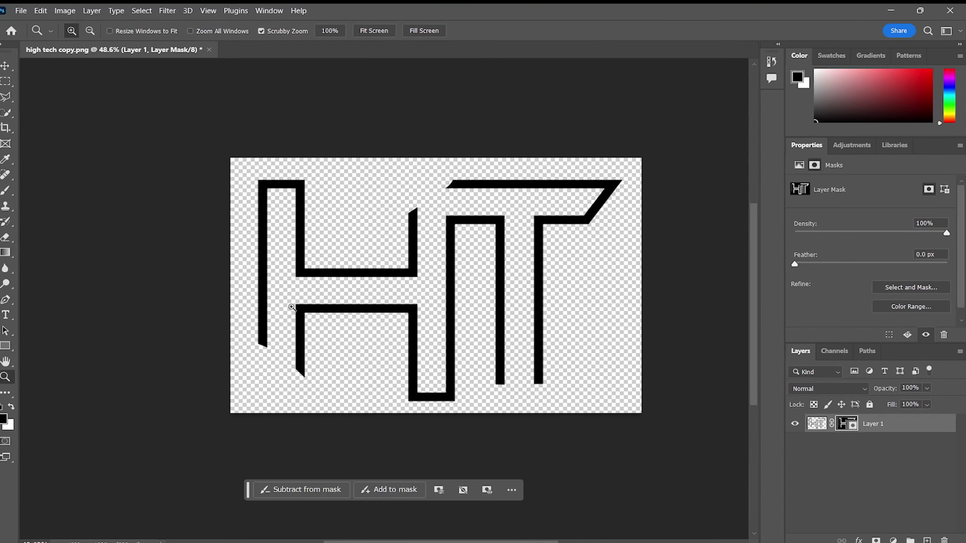
pyautogui.moveTo(306, 377); pyautogui.dragTo(682, 273)
pyautogui.rightClick(694, 262)
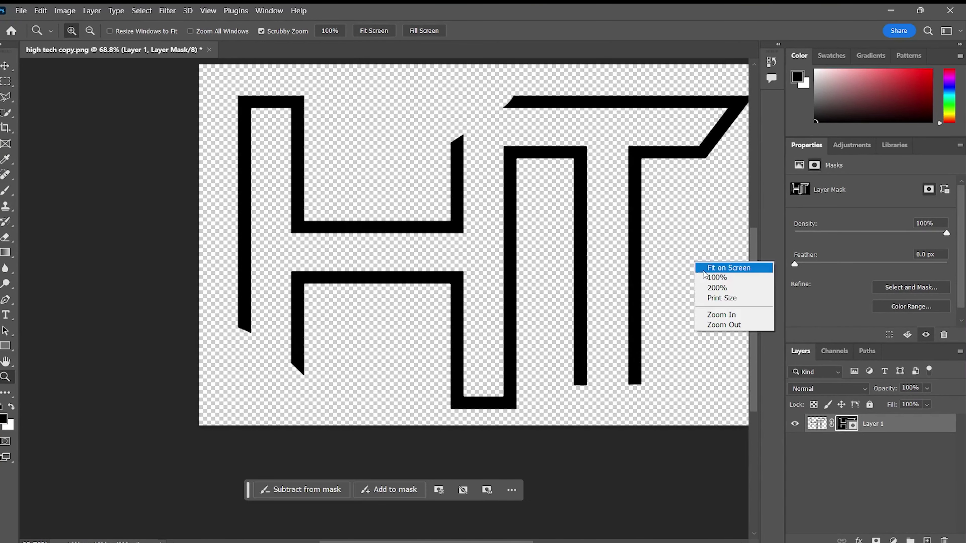
pyautogui.click(707, 268)
pyautogui.moveTo(446, 291); pyautogui.dragTo(433, 290)
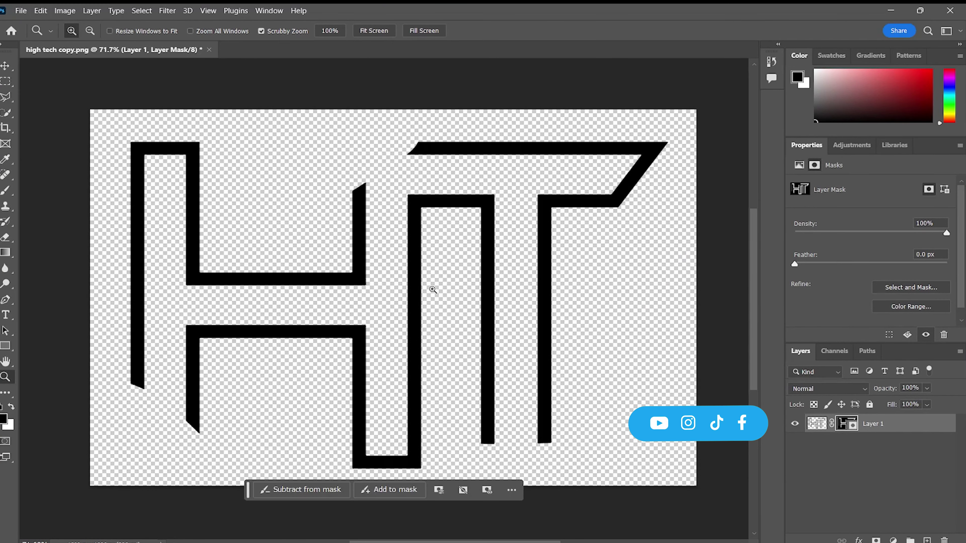
pyautogui.click(432, 290)
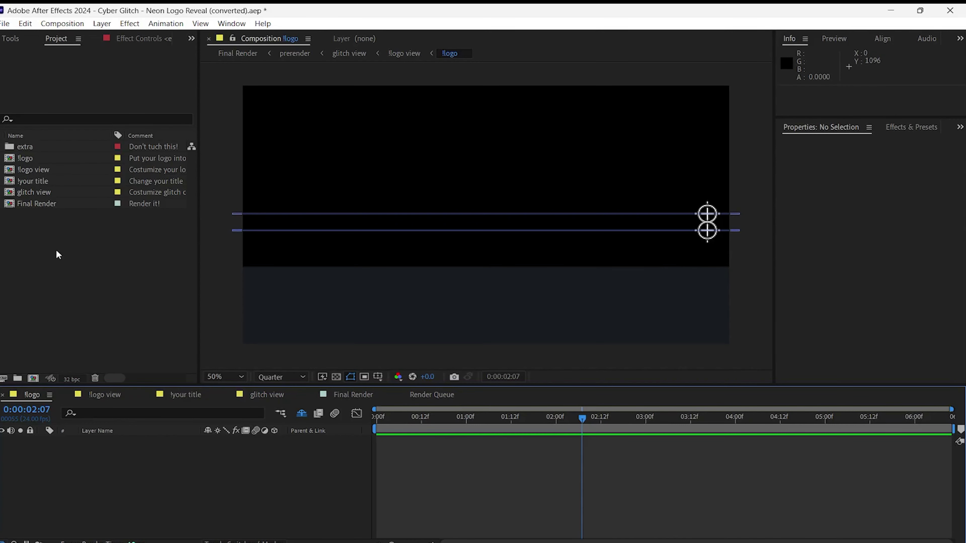
# - Import high tech copy.png into the project and !logo comp, then delete it again
pyautogui.click(58, 255)
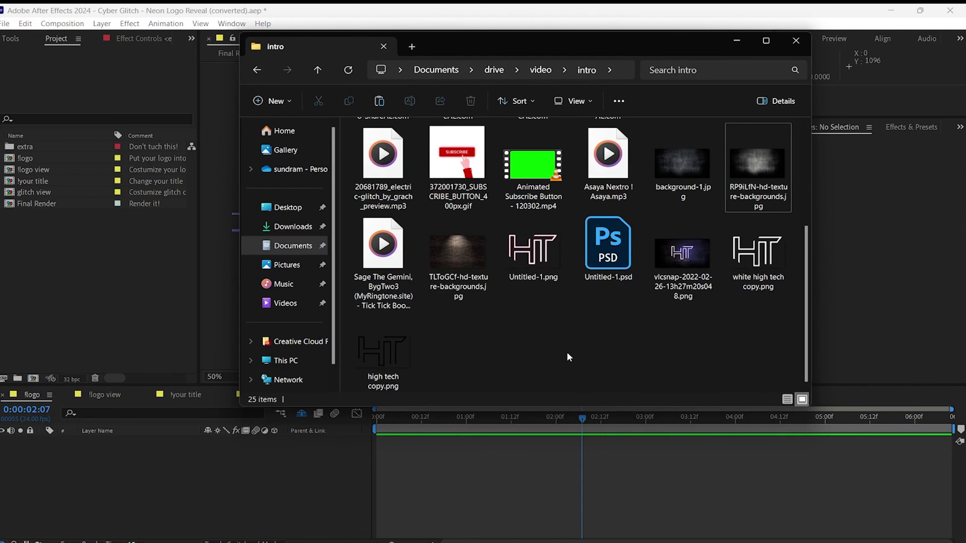
pyautogui.scroll(3, 566, 352)
pyautogui.scroll(-5, 567, 354)
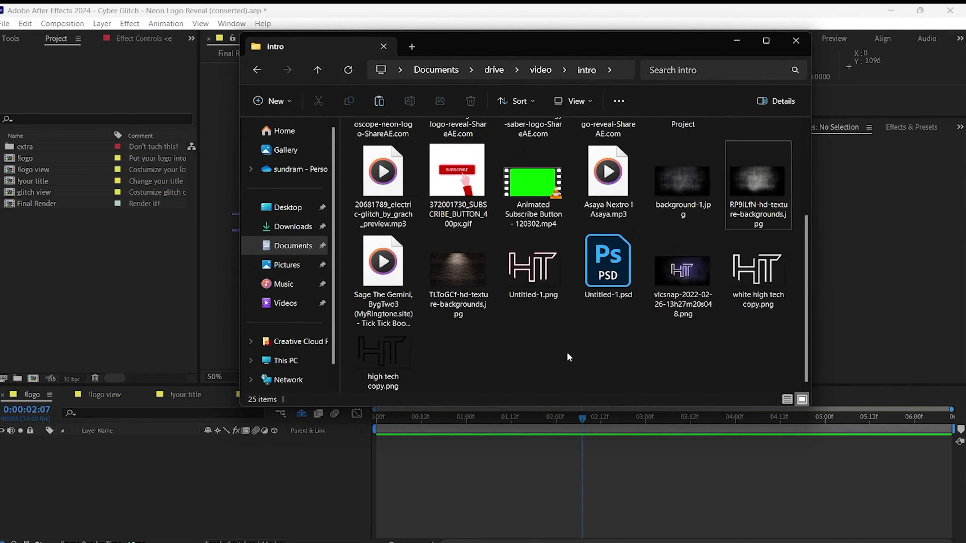
pyautogui.click(774, 288)
pyautogui.click(396, 360)
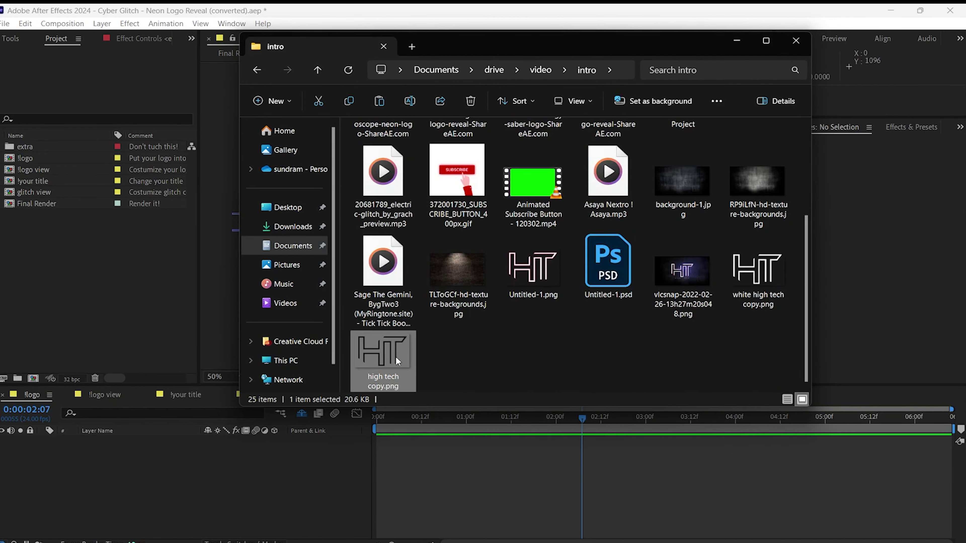
pyautogui.moveTo(396, 357); pyautogui.dragTo(58, 259)
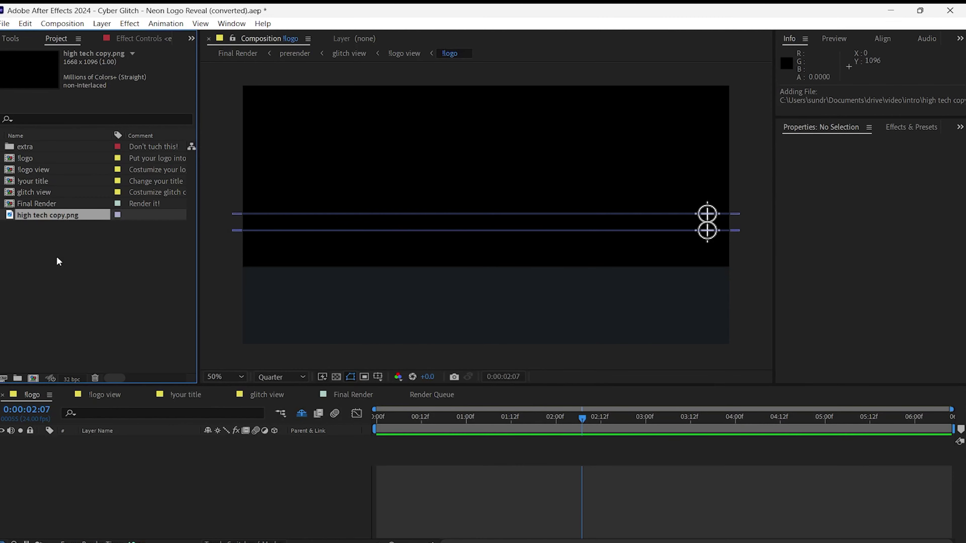
pyautogui.moveTo(94, 478); pyautogui.dragTo(106, 461)
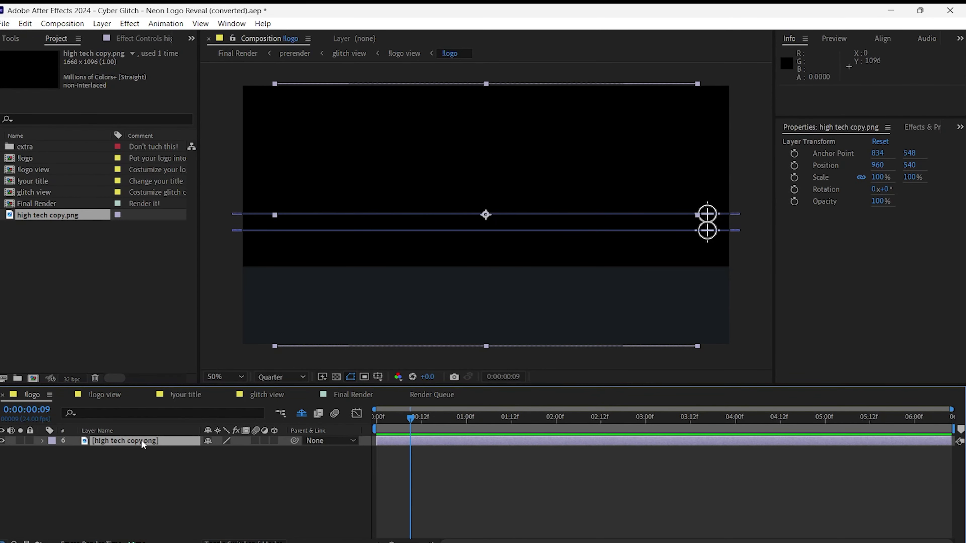
pyautogui.press('Delete')
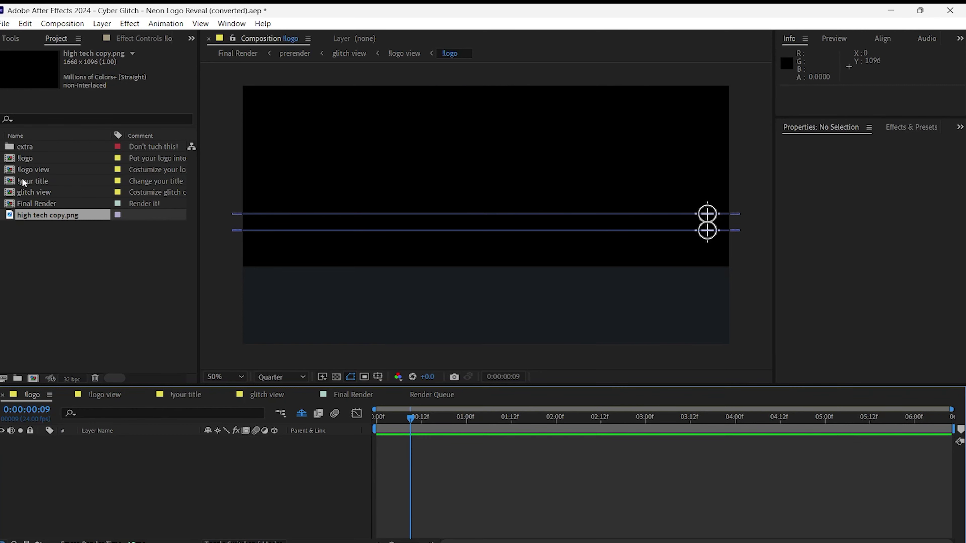
pyautogui.click(43, 215)
pyautogui.press('Delete')
# - Import white high tech copy.png and add it to the !logo composition
pyautogui.hotkey('alt', 'Tab')
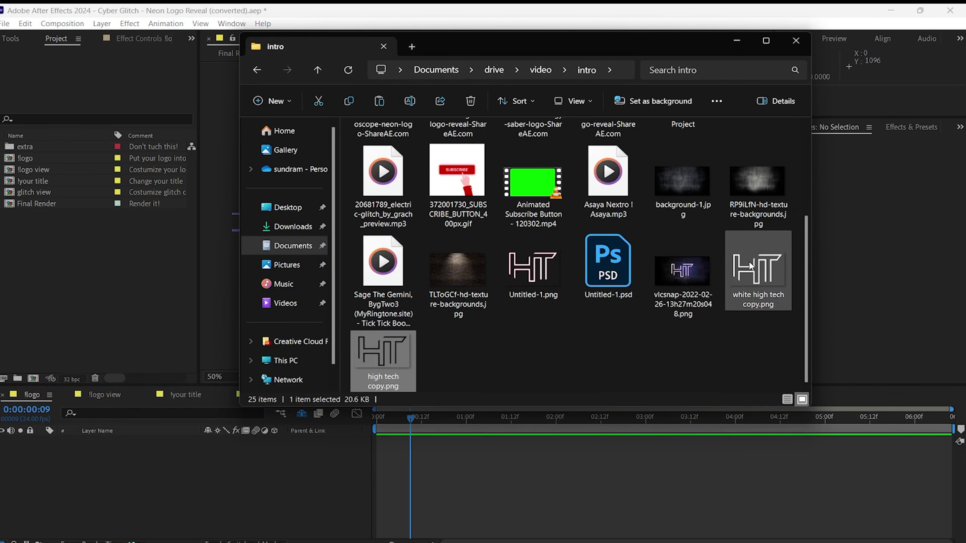
pyautogui.press('Return')
pyautogui.hotkey('alt', 'F4')
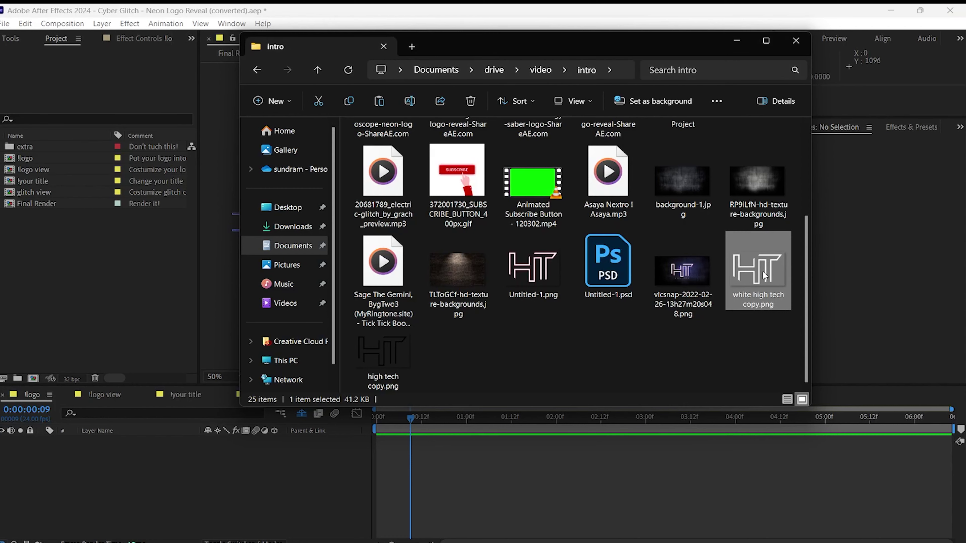
pyautogui.moveTo(823, 266); pyautogui.dragTo(96, 275)
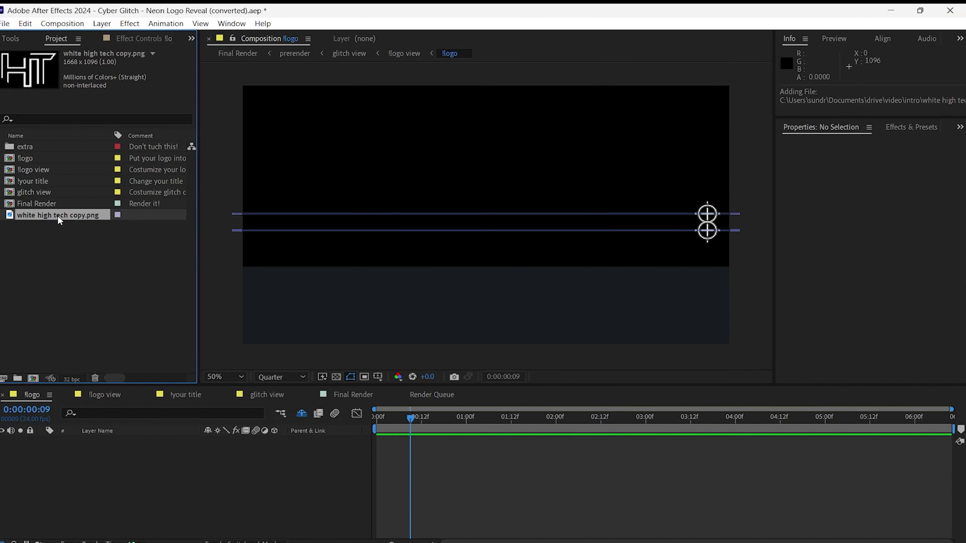
pyautogui.moveTo(120, 487); pyautogui.dragTo(111, 484)
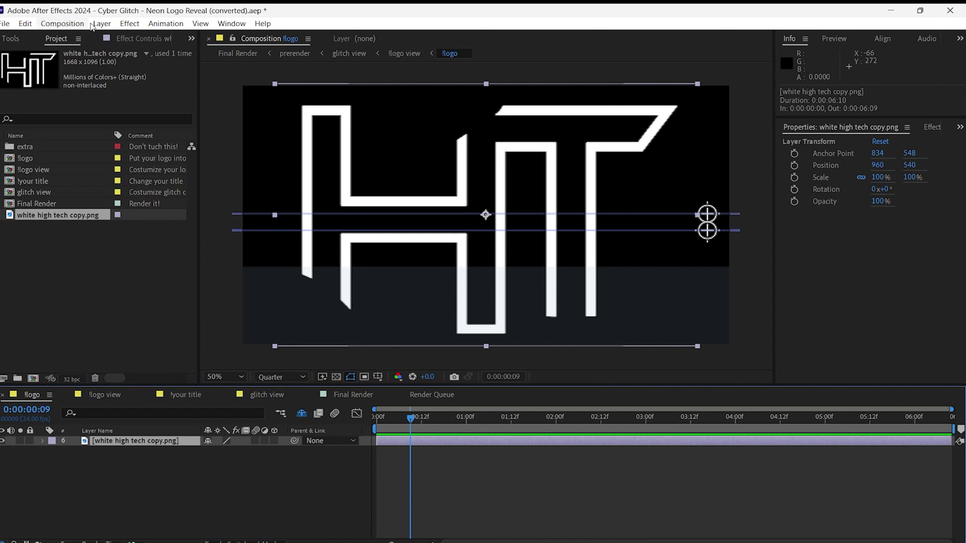
# - Shrink the white logo, move it up, and narrow it to about 39% width
pyautogui.click(10, 38)
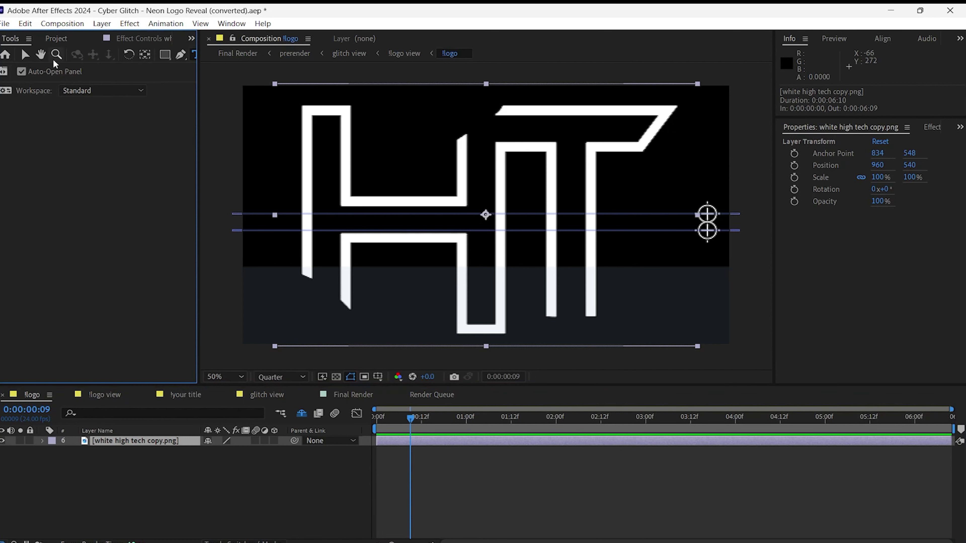
pyautogui.click(547, 300)
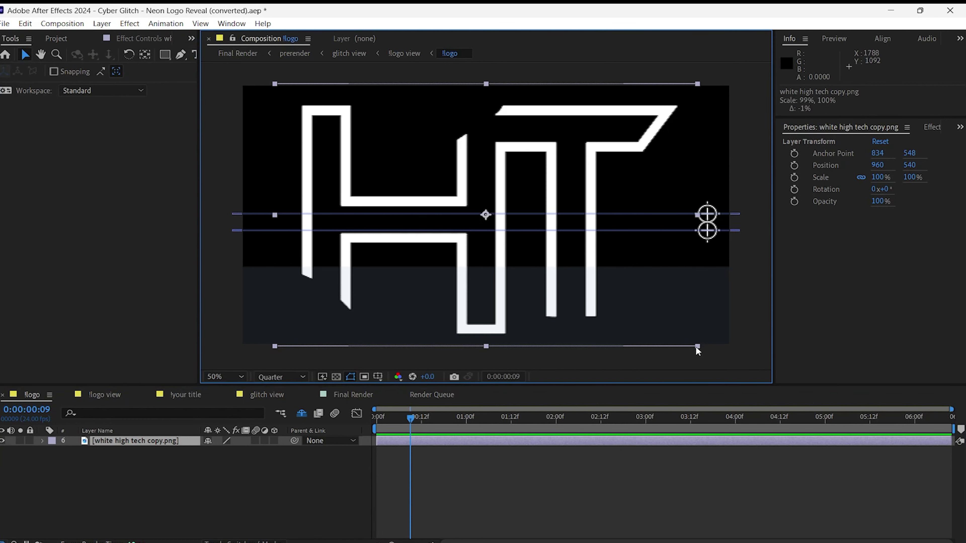
pyautogui.moveTo(697, 351); pyautogui.dragTo(624, 280)
pyautogui.moveTo(489, 199); pyautogui.dragTo(497, 173)
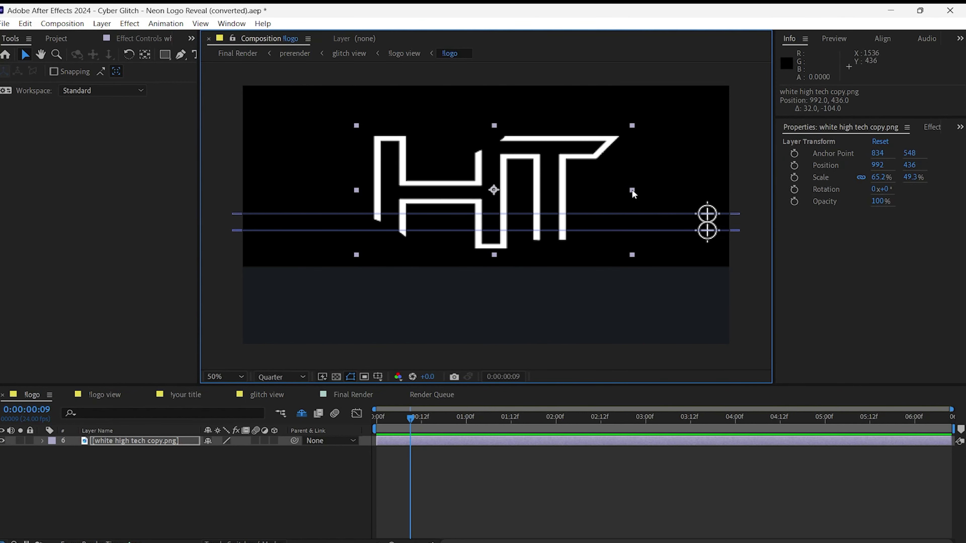
pyautogui.moveTo(632, 191); pyautogui.dragTo(600, 191)
pyautogui.moveTo(601, 256); pyautogui.dragTo(583, 237)
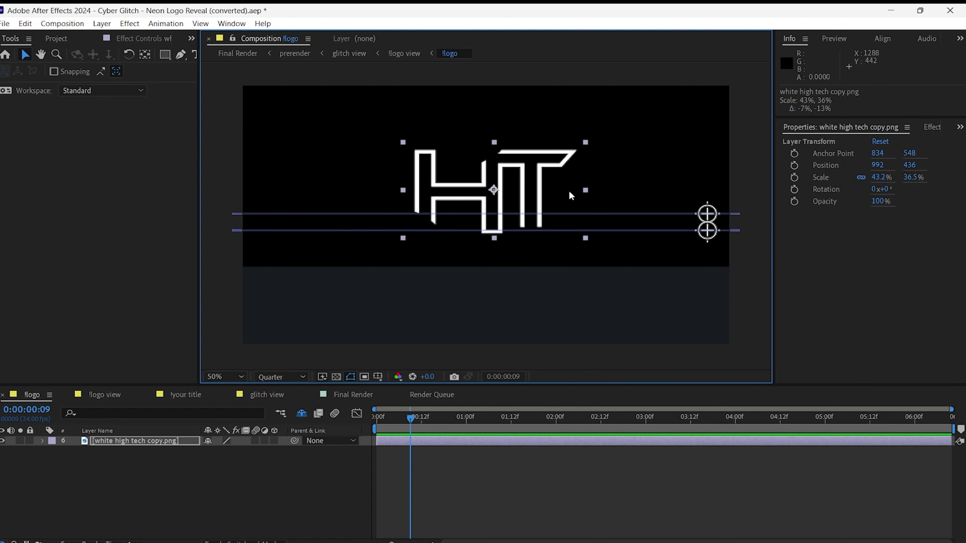
pyautogui.moveTo(586, 190); pyautogui.dragTo(578, 189)
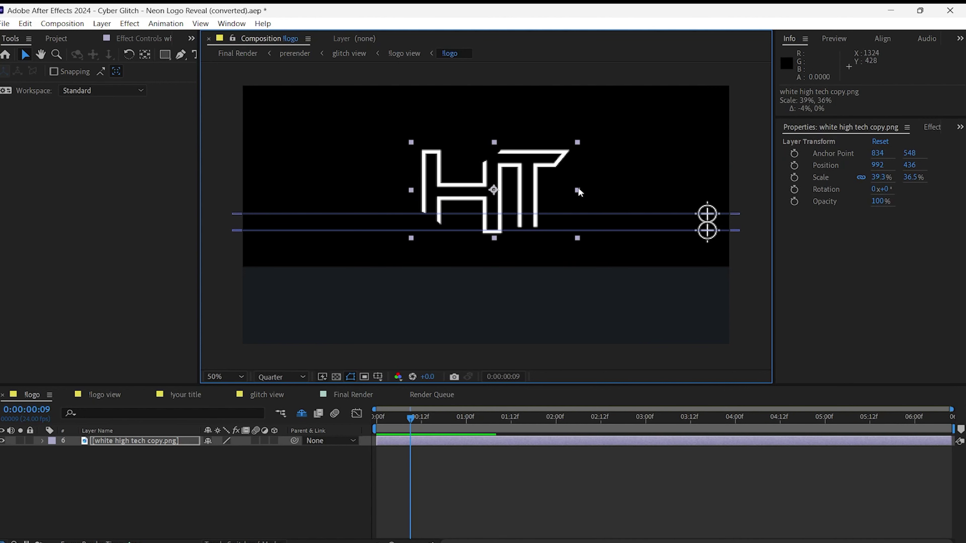
pyautogui.moveTo(498, 200); pyautogui.dragTo(496, 195)
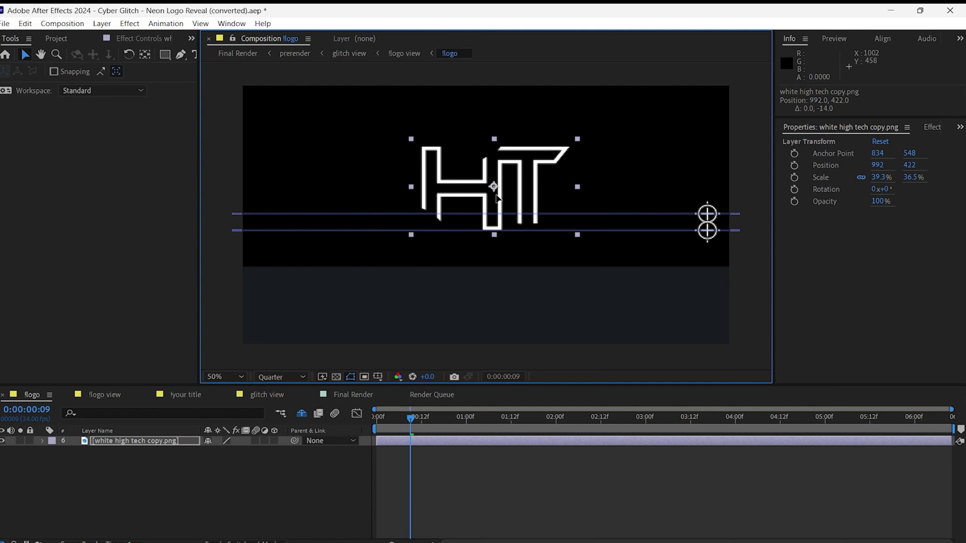
pyautogui.moveTo(497, 197); pyautogui.dragTo(501, 200)
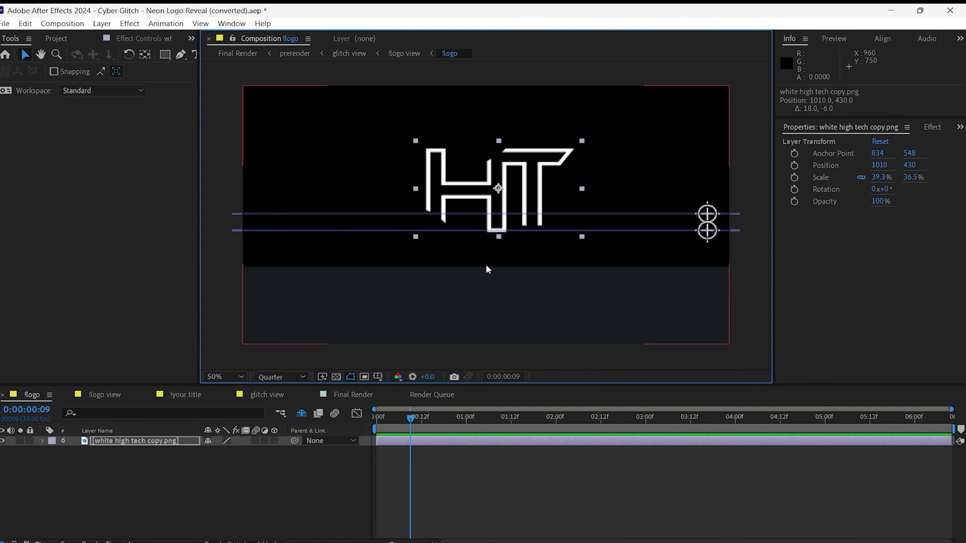
# - Undo an accidental guide layer move, then fine-tune the HT logo's position and width
pyautogui.click(462, 305)
pyautogui.moveTo(496, 175); pyautogui.dragTo(492, 173)
pyautogui.hotkey('ctrl', 'z')
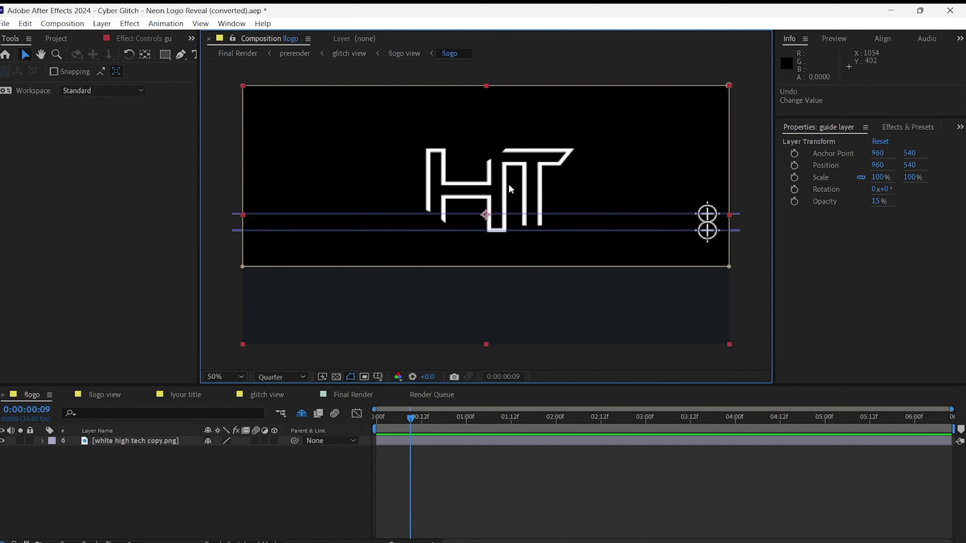
pyautogui.click(173, 490)
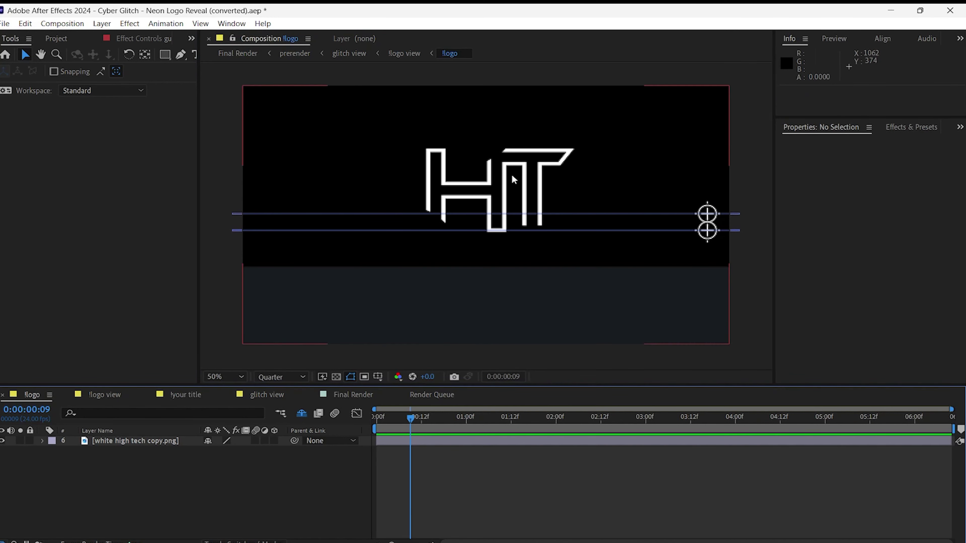
pyautogui.click(112, 440)
pyautogui.moveTo(513, 184); pyautogui.dragTo(508, 183)
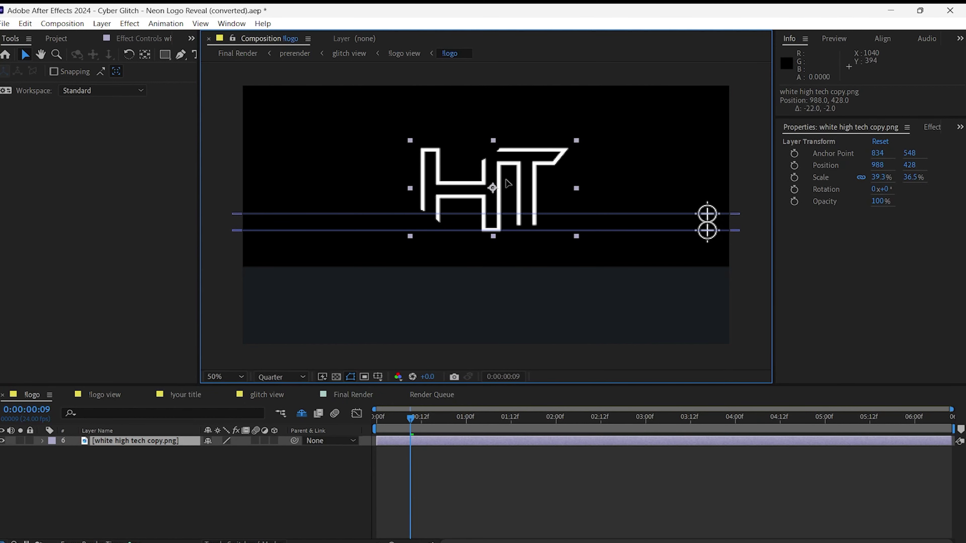
pyautogui.moveTo(508, 183); pyautogui.dragTo(508, 188)
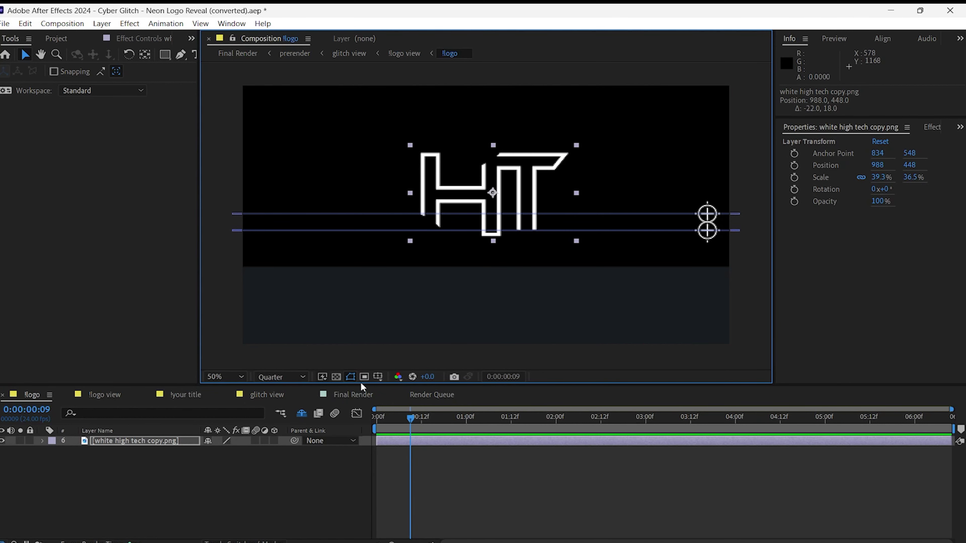
pyautogui.moveTo(581, 194); pyautogui.dragTo(575, 193)
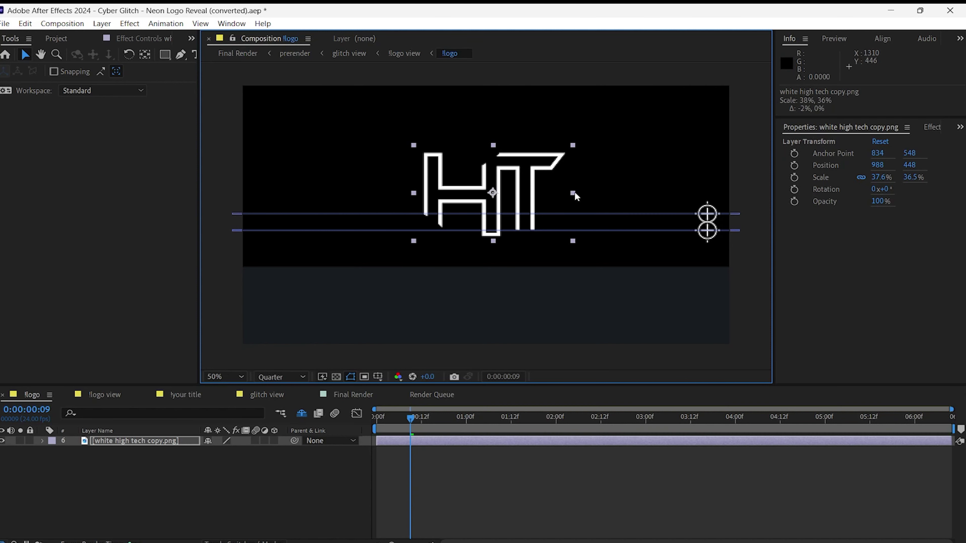
pyautogui.click(474, 338)
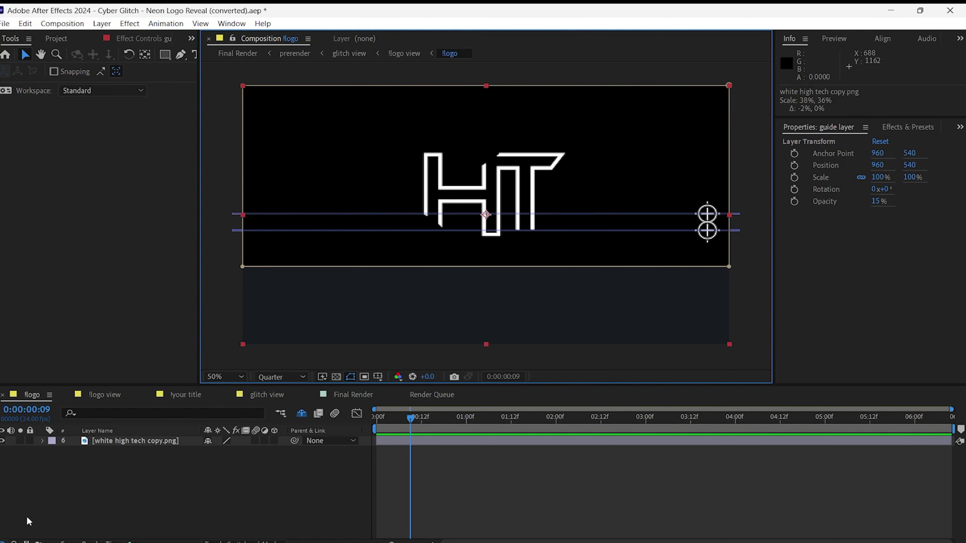
# - Reveal the hidden layers in the !logo view composition
pyautogui.click(112, 400)
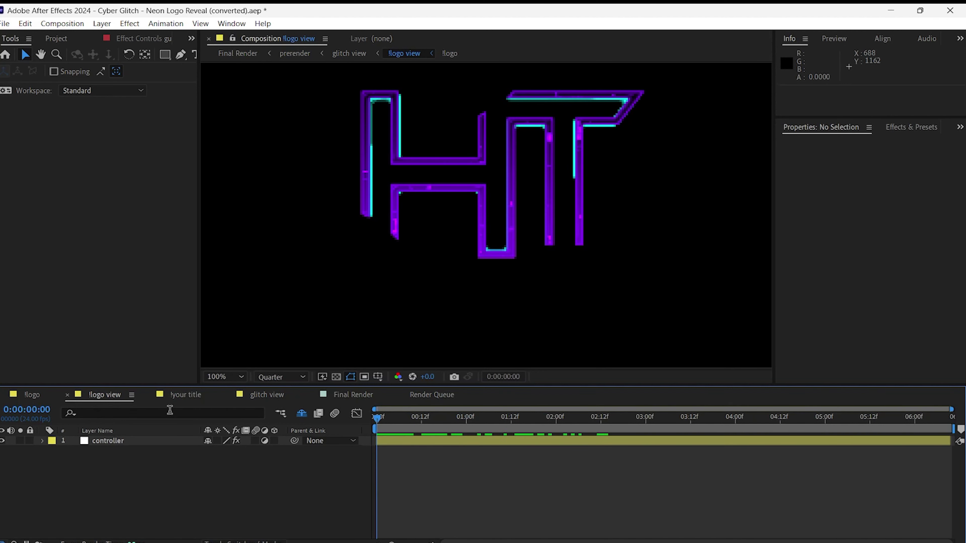
pyautogui.click(128, 441)
pyautogui.click(303, 414)
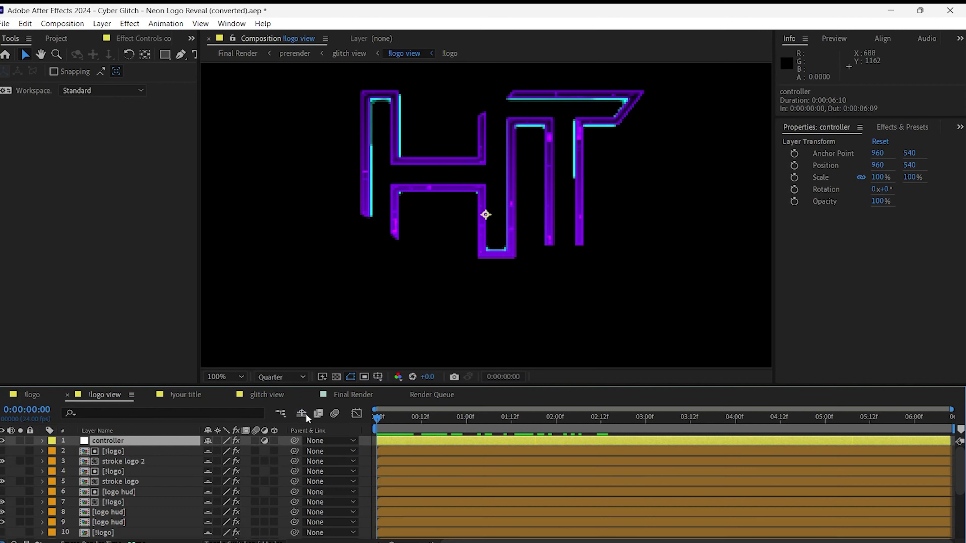
pyautogui.click(115, 472)
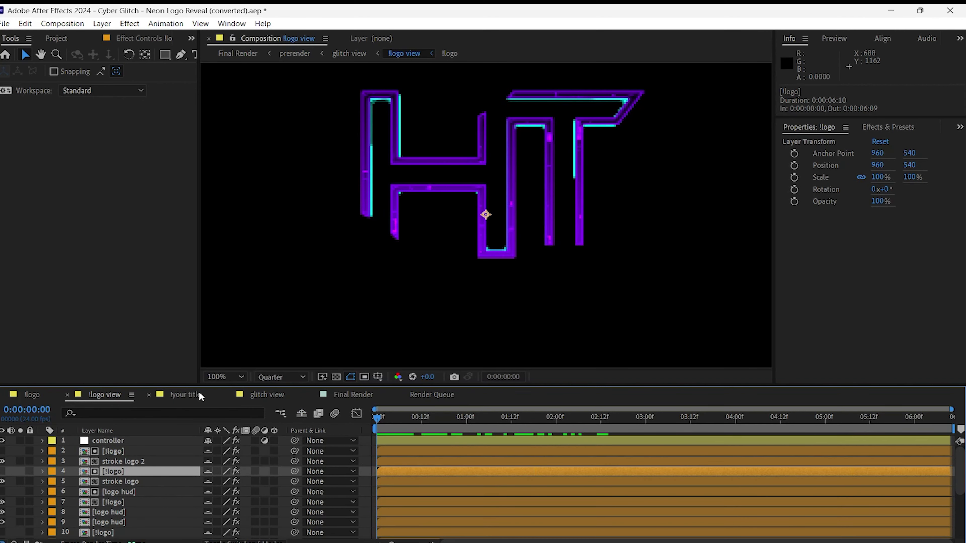
# - Type HIGH TECH into the empty title text layer in !your title
pyautogui.click(200, 396)
pyautogui.doubleClick(131, 439)
pyautogui.write('HIGH TE')
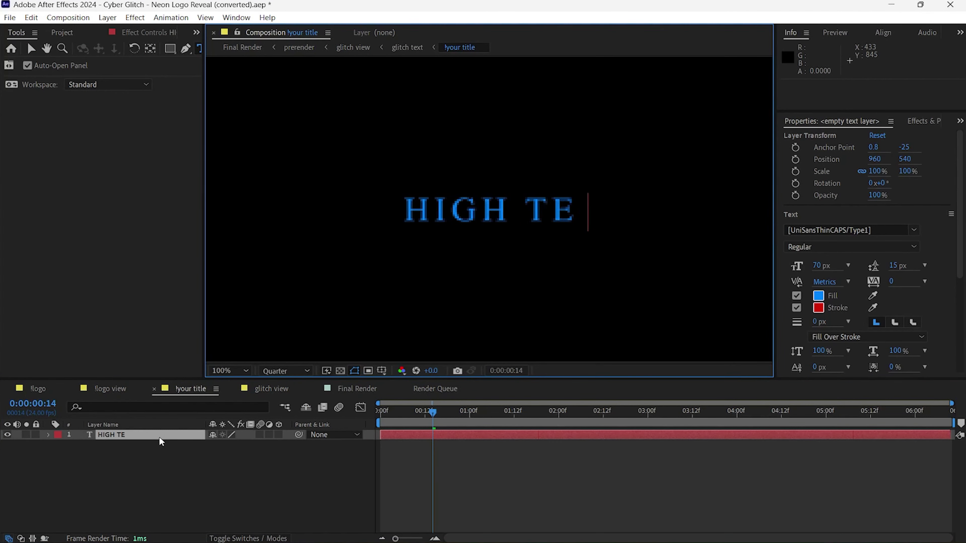
pyautogui.write('CH')
pyautogui.moveTo(434, 411); pyautogui.dragTo(410, 412)
pyautogui.click(133, 435)
pyautogui.click(916, 230)
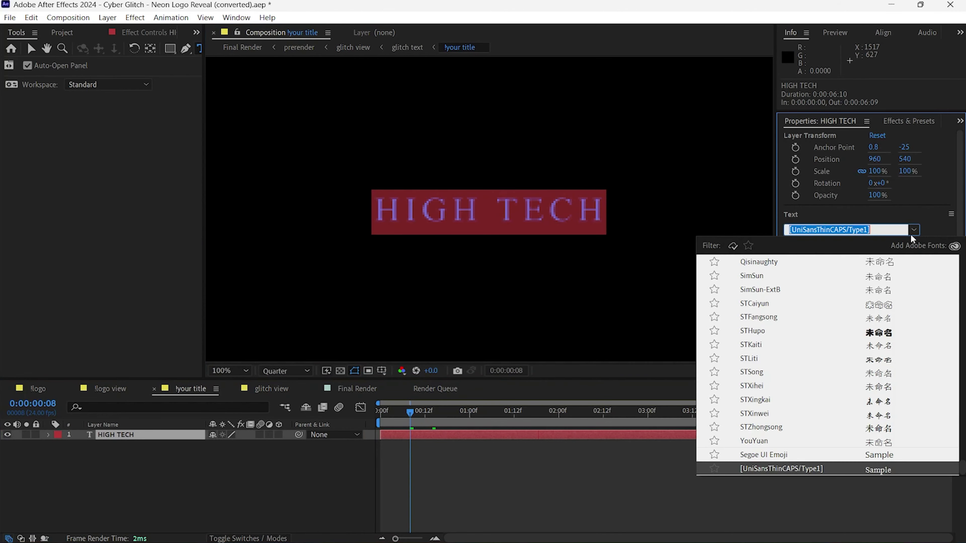
pyautogui.scroll(-10, 878, 298)
# - Apply Trebuchet MS to the title and preview Final Render from the start
pyautogui.click(877, 299)
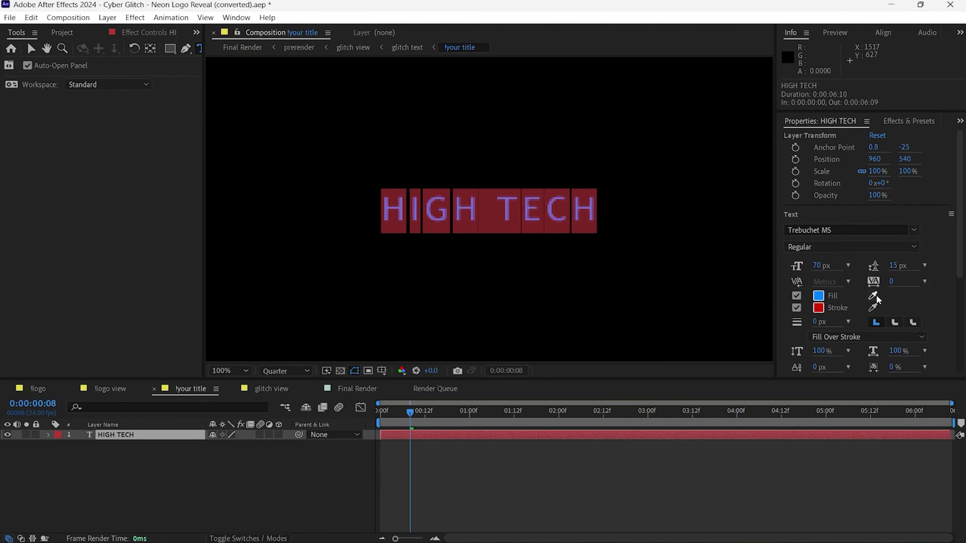
pyautogui.click(271, 389)
pyautogui.moveTo(624, 407); pyautogui.dragTo(463, 407)
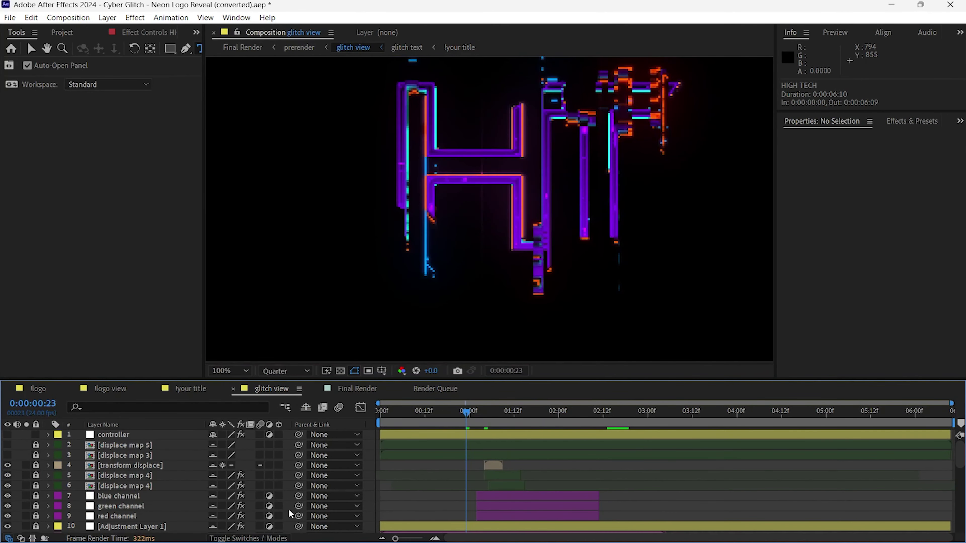
pyautogui.click(357, 388)
pyautogui.click(380, 408)
pyautogui.press('space')
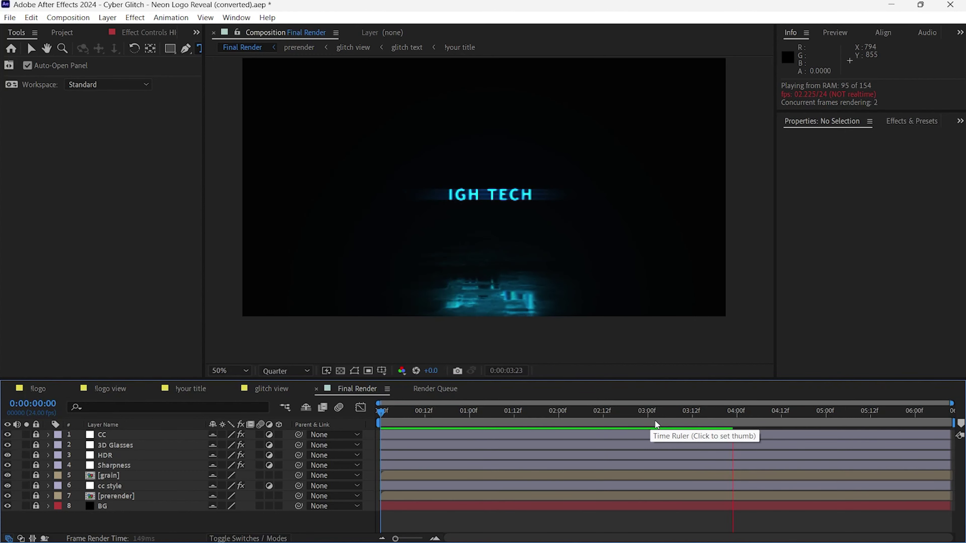
pyautogui.click(527, 425)
# - Move the HT logo lower inside the nested !logo composition
pyautogui.moveTo(526, 428); pyautogui.dragTo(485, 413)
pyautogui.doubleClick(490, 207)
pyautogui.press('v')
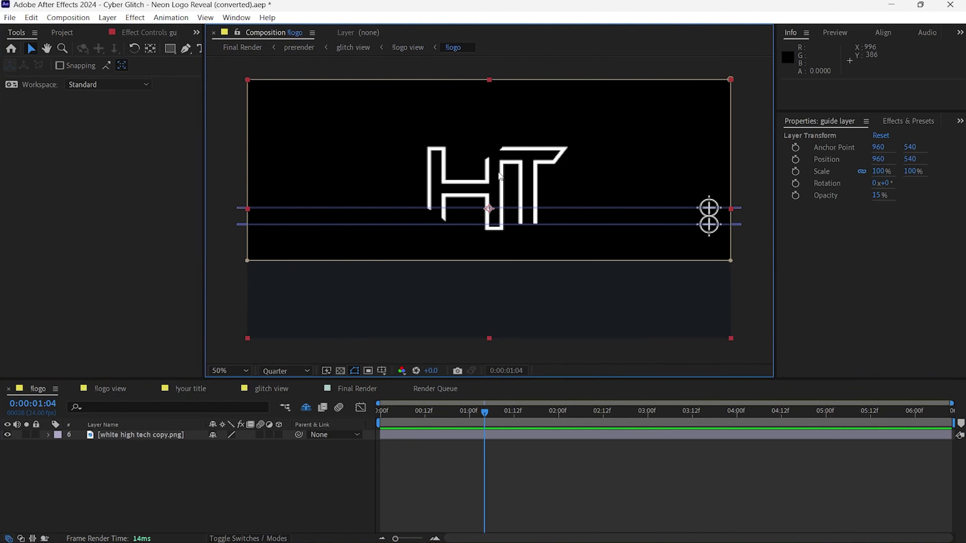
pyautogui.moveTo(485, 209); pyautogui.dragTo(564, 223)
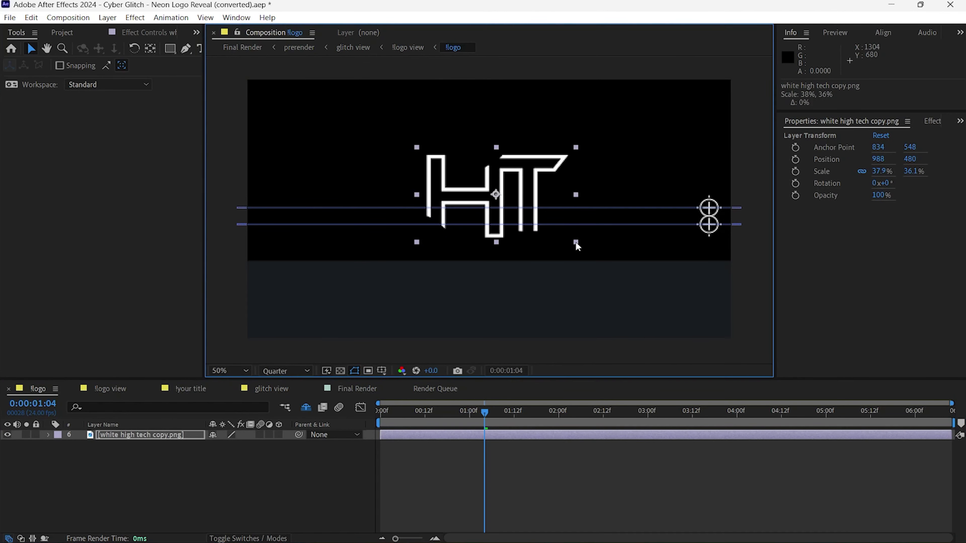
pyautogui.click(272, 388)
pyautogui.click(357, 389)
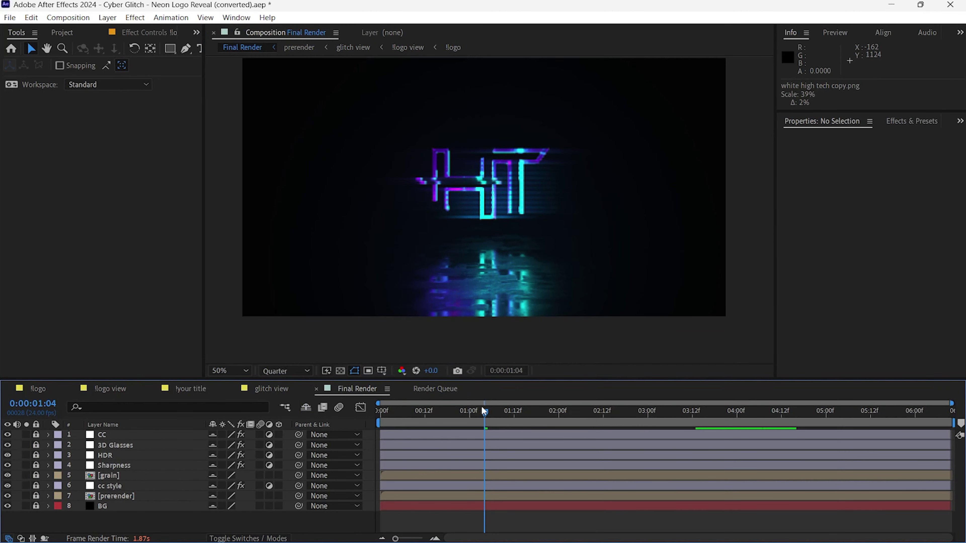
pyautogui.click(38, 388)
pyautogui.moveTo(489, 187); pyautogui.dragTo(489, 192)
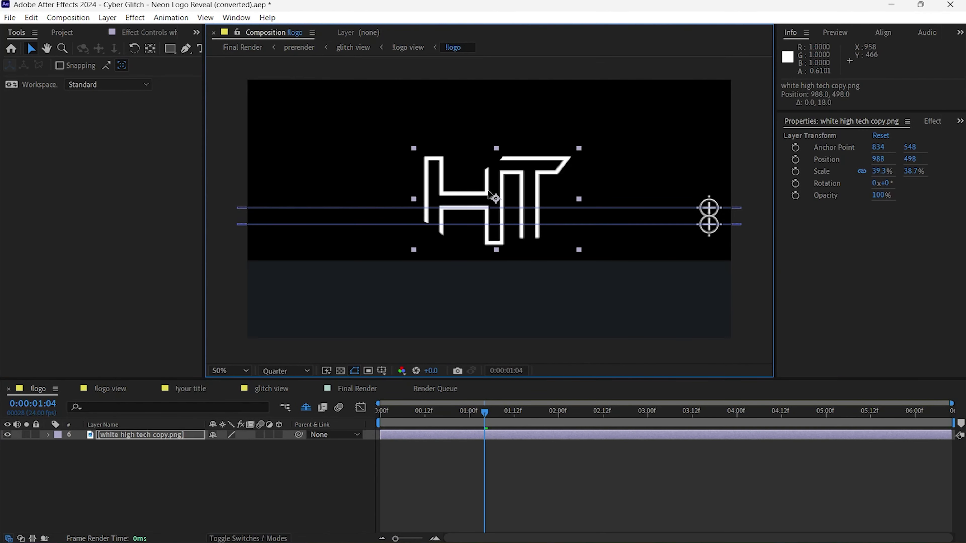
# - Scrub the Final Render reveal from 15 frames to about 4 seconds
pyautogui.click(357, 389)
pyautogui.click(436, 411)
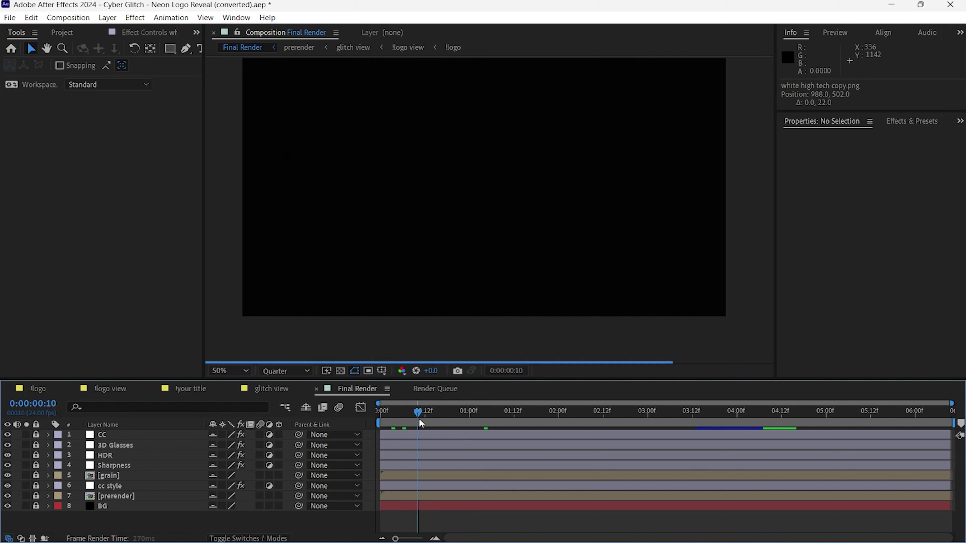
pyautogui.moveTo(435, 413); pyautogui.dragTo(787, 428)
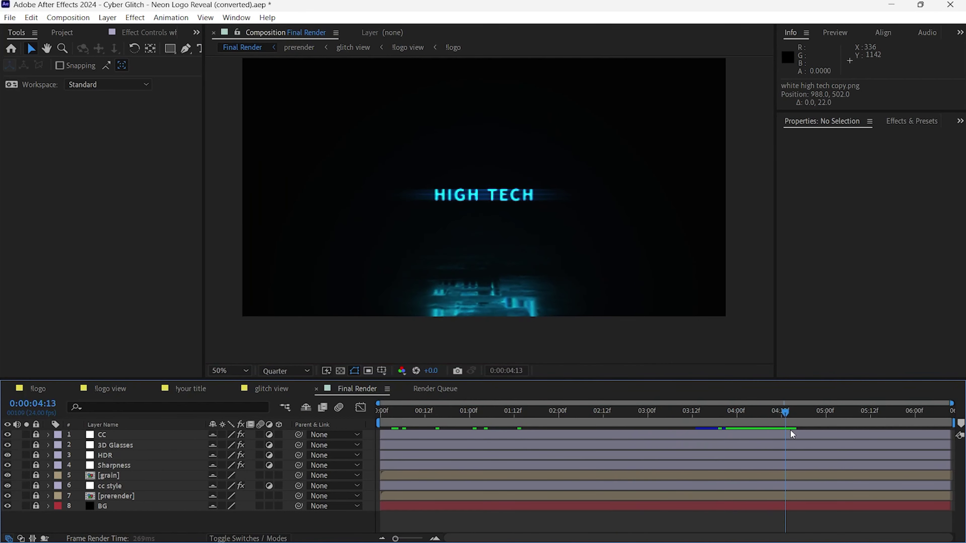
pyautogui.click(190, 389)
pyautogui.hotkey('alt', 'Tab')
# - Open the drive's logo font folder and preview Blackwood, Christmas Story and VICTORIA fonts
pyautogui.click(292, 350)
pyautogui.click(298, 217)
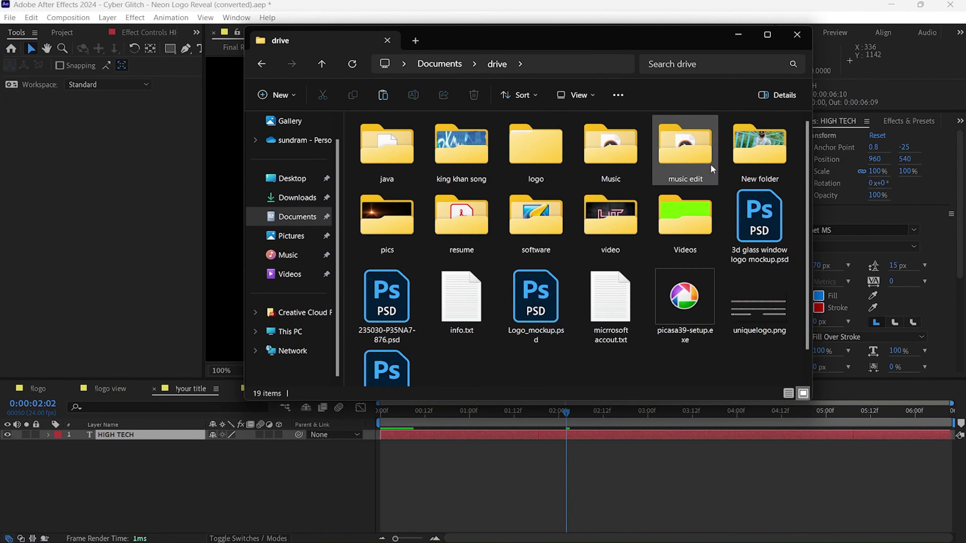
pyautogui.doubleClick(560, 149)
pyautogui.doubleClick(387, 244)
pyautogui.doubleClick(409, 317)
pyautogui.click(737, 37)
pyautogui.scroll(-2, 398, 319)
pyautogui.doubleClick(398, 318)
pyautogui.click(727, 41)
pyautogui.doubleClick(377, 343)
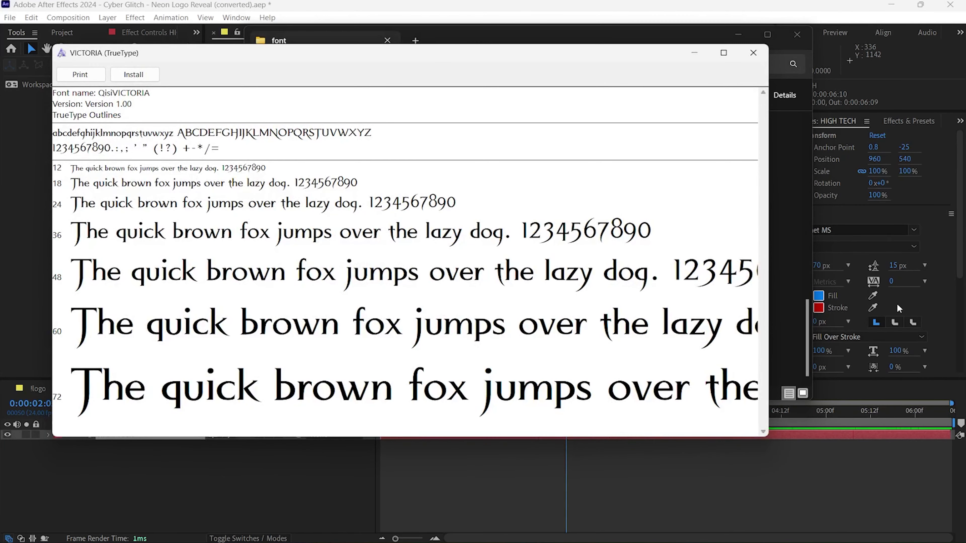
# - Set the HIGH TECH title to QisiVICTORIA and view it at Full resolution
pyautogui.click(662, 472)
pyautogui.click(114, 435)
pyautogui.doubleClick(493, 209)
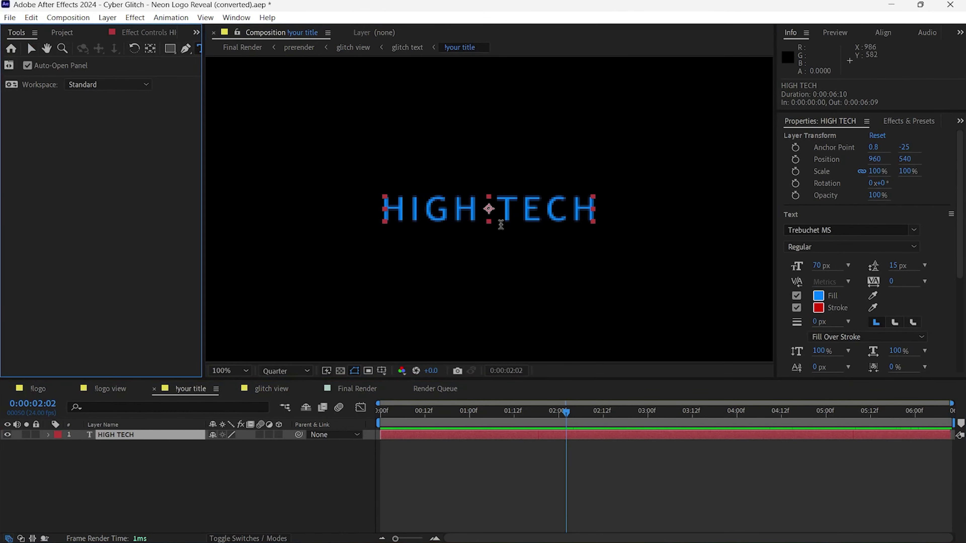
pyautogui.click(852, 230)
pyautogui.click(780, 281)
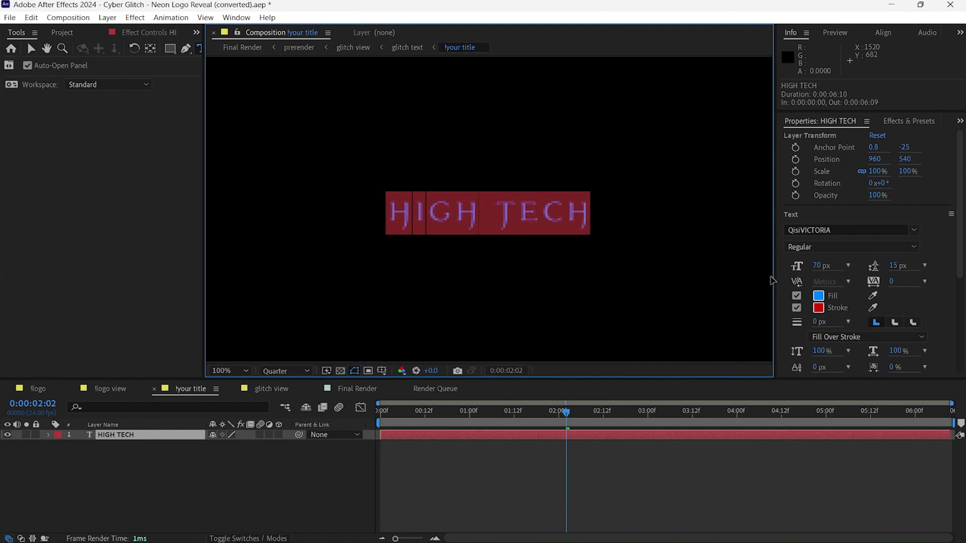
pyautogui.click(564, 414)
pyautogui.click(285, 371)
pyautogui.click(279, 396)
pyautogui.click(572, 414)
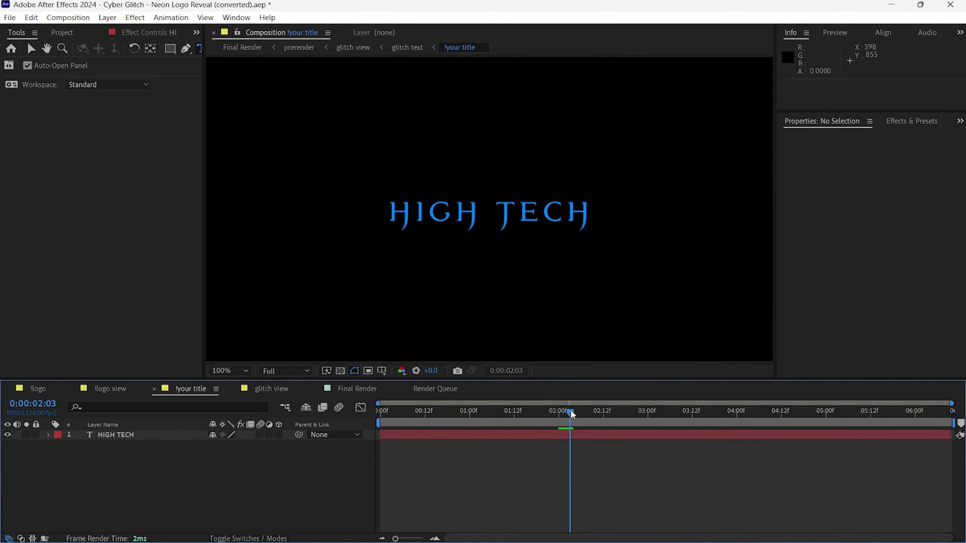
# - Preview and close more font files, including Scriptina
pyautogui.hotkey('alt', 'Tab')
pyautogui.doubleClick(380, 339)
pyautogui.hotkey('alt', 'F4')
pyautogui.doubleClick(405, 268)
pyautogui.hotkey('alt', 'F4')
# - Show the font folder as Large icons and preview the Celtic font
pyautogui.rightClick(489, 234)
pyautogui.moveTo(544, 246)
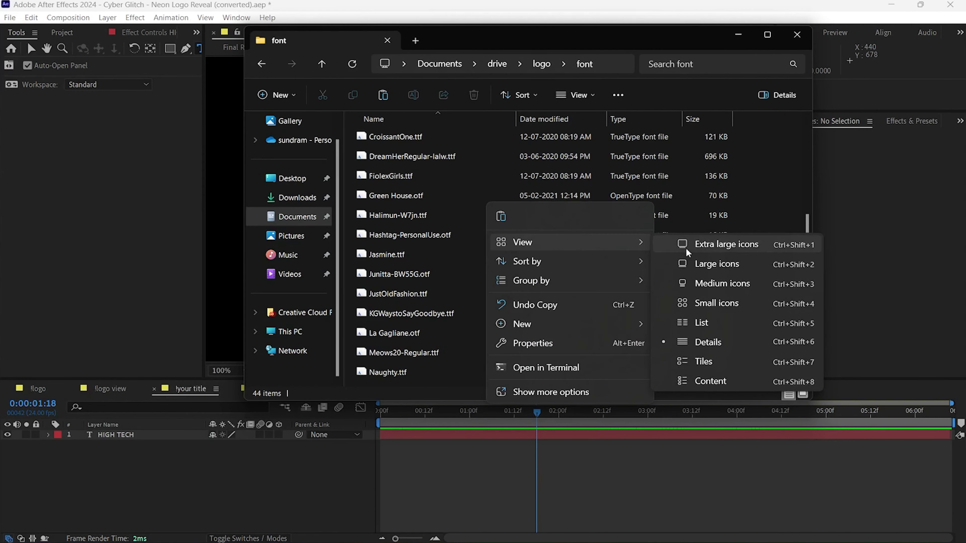
pyautogui.click(734, 245)
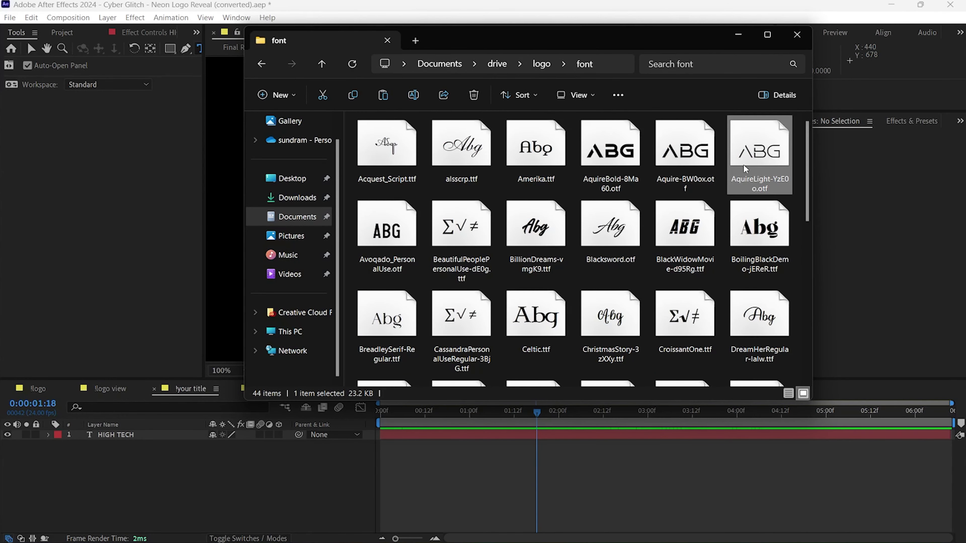
pyautogui.doubleClick(562, 315)
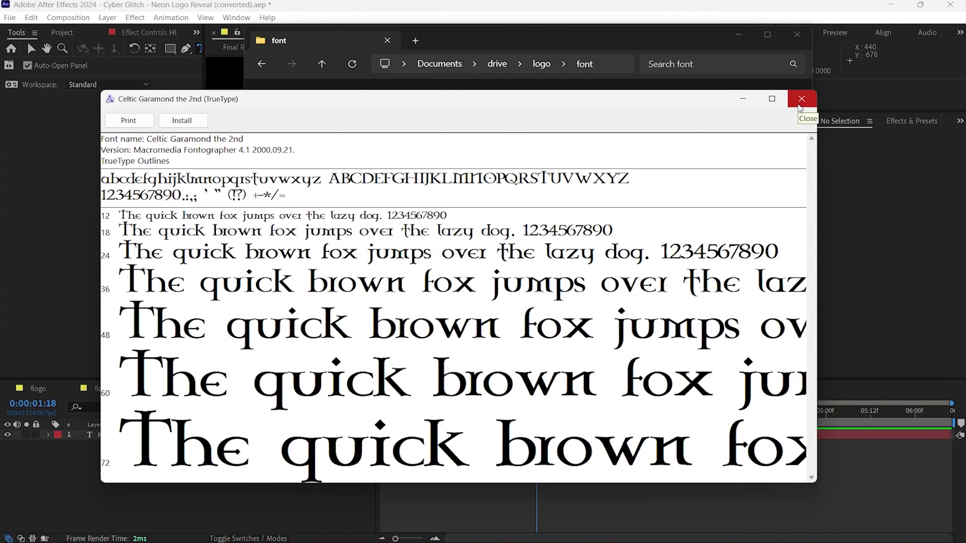
pyautogui.click(799, 107)
pyautogui.doubleClick(609, 323)
pyautogui.click(77, 194)
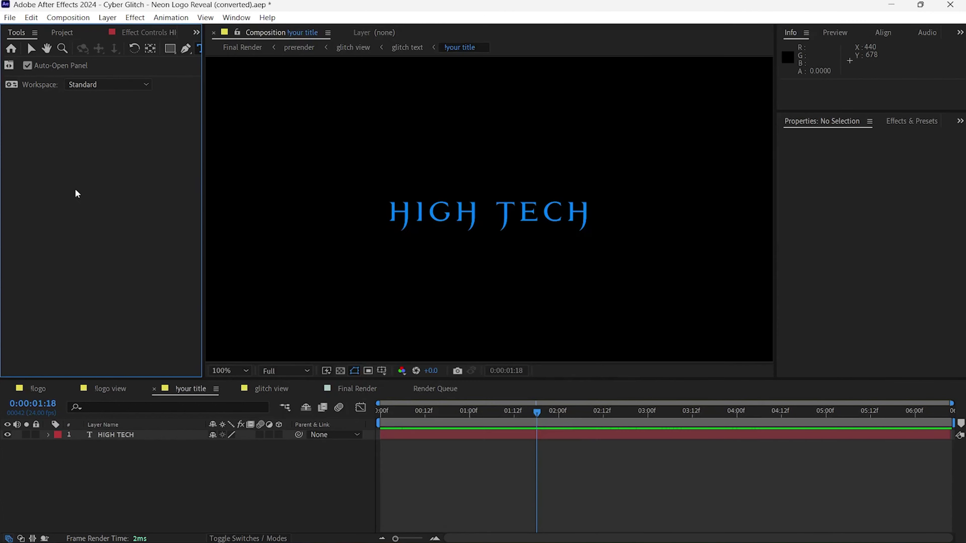
# - Search the font field and apply Celtic Garamond the 2nd to HIGH TECH
pyautogui.click(115, 434)
pyautogui.click(848, 229)
pyautogui.write('cil')
pyautogui.press('BackSpace')
pyautogui.press('BackSpace')
pyautogui.press('BackSpace')
pyautogui.hotkey('alt', 'Tab')
pyautogui.hotkey('alt', 'Tab')
pyautogui.write('ce')
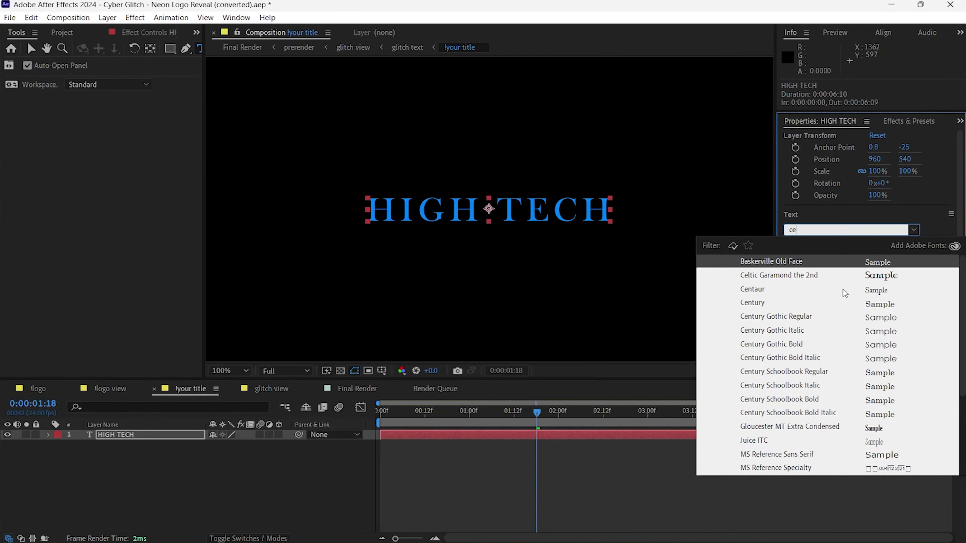
pyautogui.press('Down')
pyautogui.press('Return')
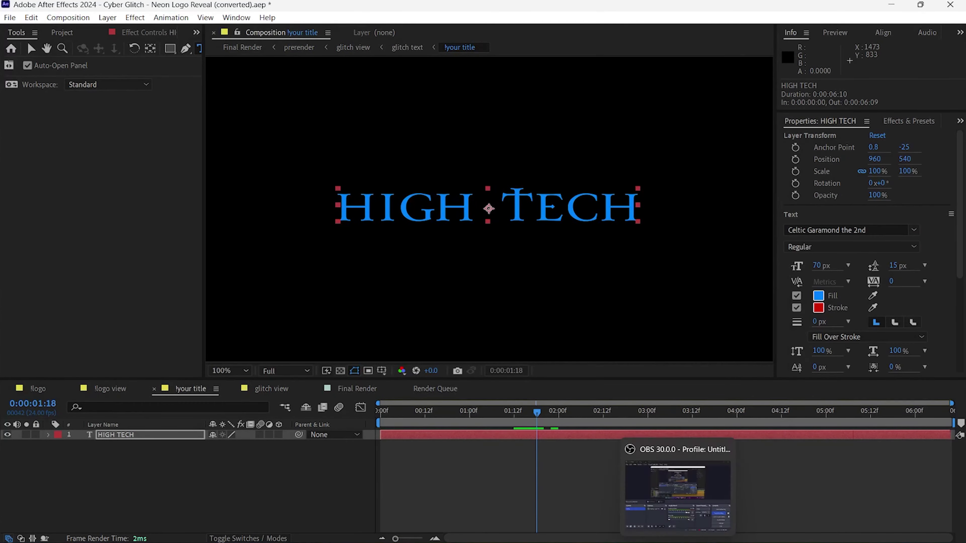
# - Apply the Aquire Light font to the HIGH TECH title
pyautogui.moveTo(498, 541)
pyautogui.click(499, 487)
pyautogui.click(759, 164)
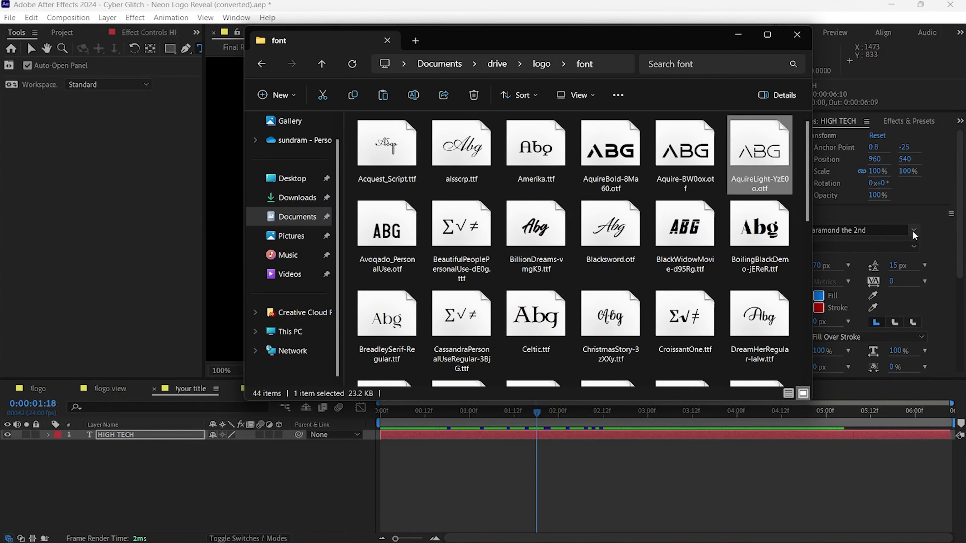
pyautogui.click(914, 230)
pyautogui.write('Aquire')
pyautogui.press('Return')
# - Check the title in Final Render and slightly increase its vertical scale
pyautogui.click(357, 388)
pyautogui.moveTo(716, 424)
pyautogui.mouseDown()
pyautogui.moveTo(520, 416)
pyautogui.moveTo(614, 412)
pyautogui.moveTo(478, 419)
pyautogui.moveTo(699, 448)
pyautogui.mouseUp()
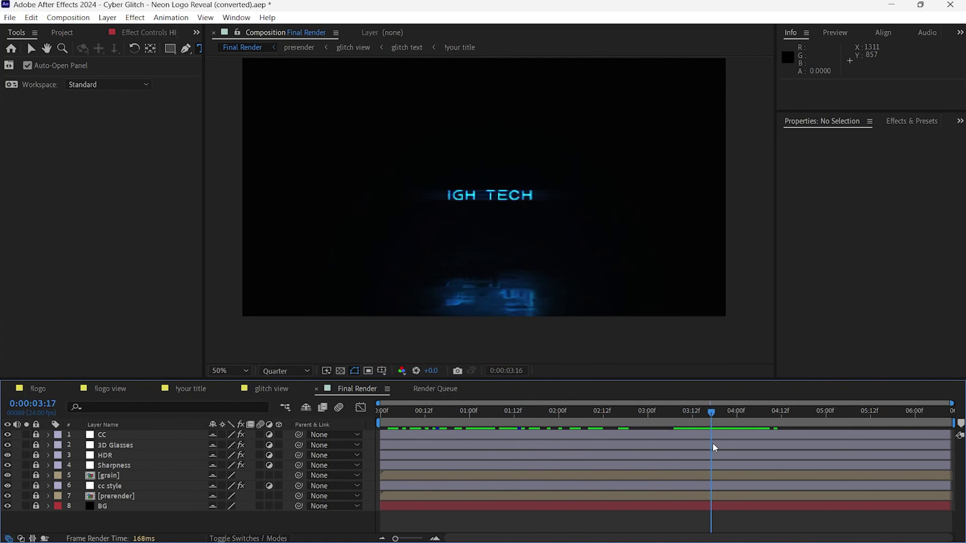
pyautogui.click(191, 388)
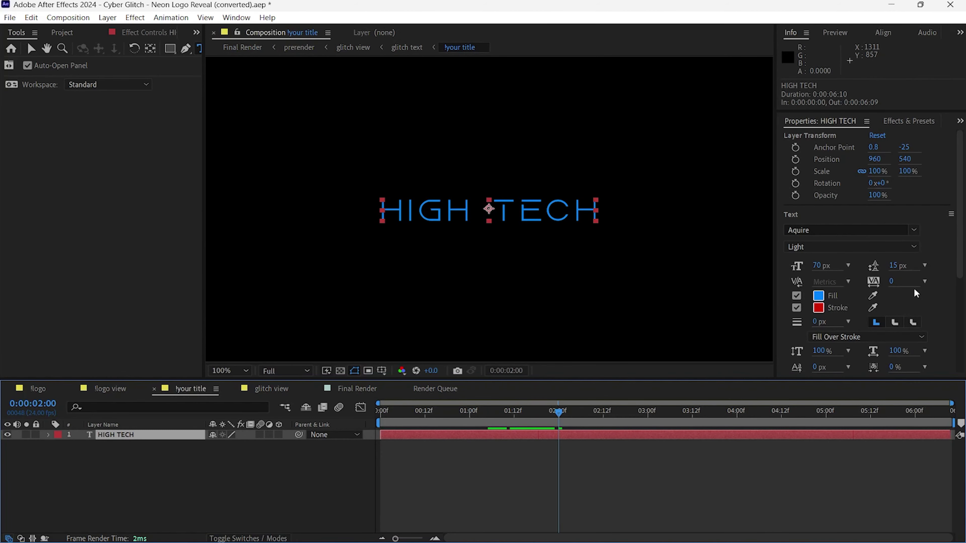
pyautogui.scroll(-3, 939, 293)
pyautogui.moveTo(821, 298); pyautogui.dragTo(823, 298)
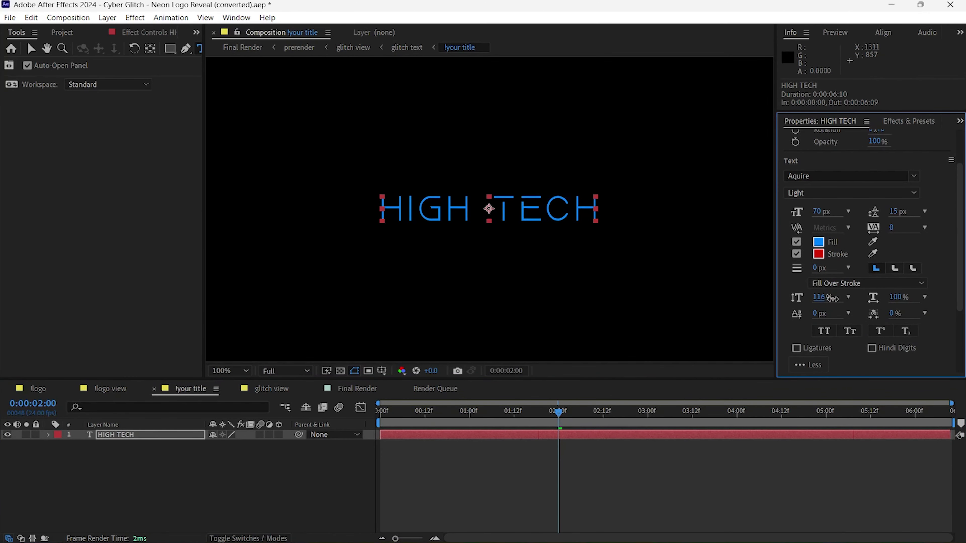
pyautogui.click(357, 388)
pyautogui.click(753, 413)
pyautogui.moveTo(753, 413)
pyautogui.mouseDown()
pyautogui.moveTo(390, 412)
pyautogui.moveTo(470, 420)
pyautogui.moveTo(398, 420)
pyautogui.mouseUp()
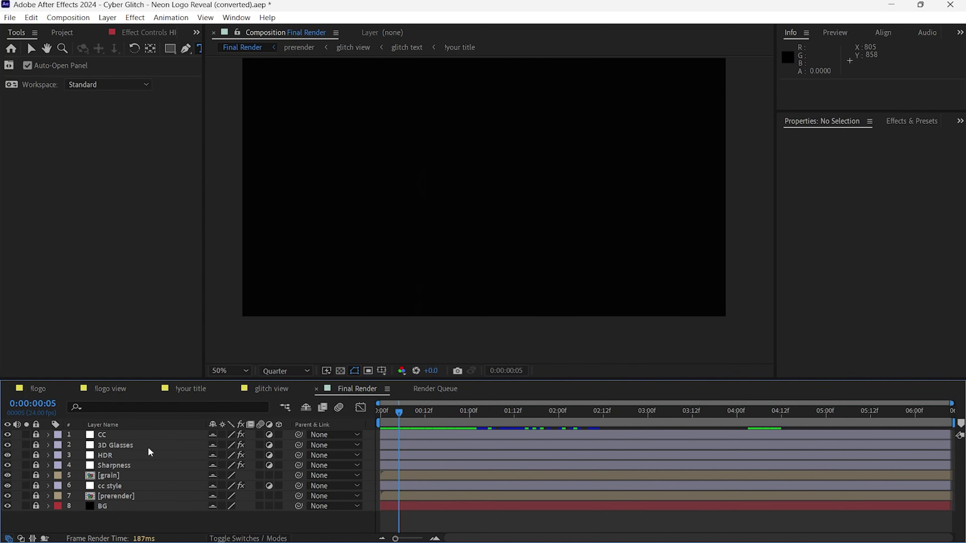
# - Preview the Final Render reveal using Play Current Preview
pyautogui.press('space')
pyautogui.click(8, 436)
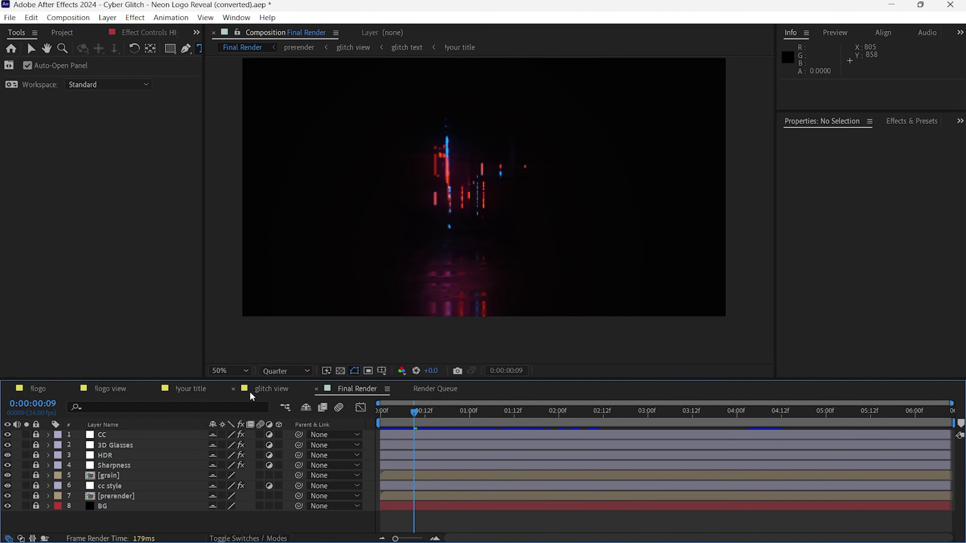
pyautogui.rightClick(103, 500)
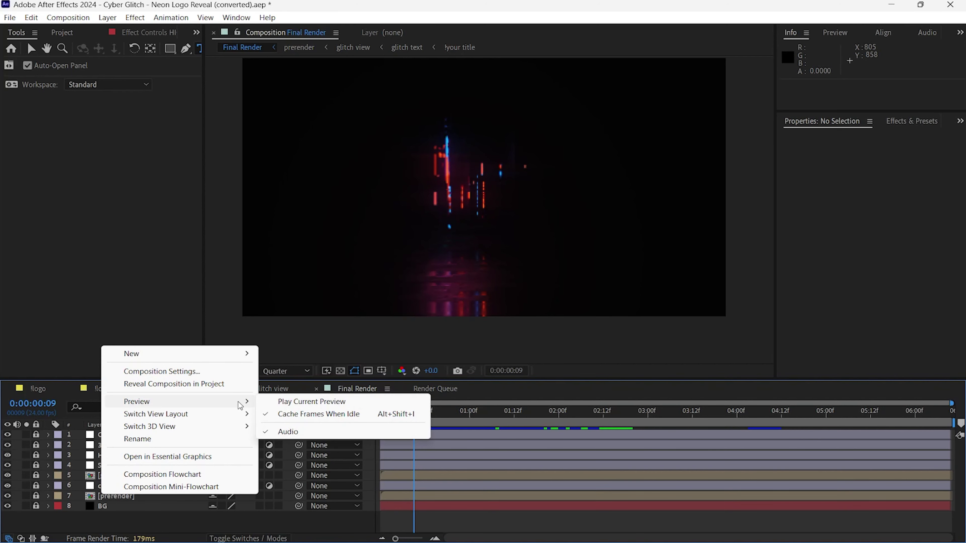
pyautogui.click(110, 496)
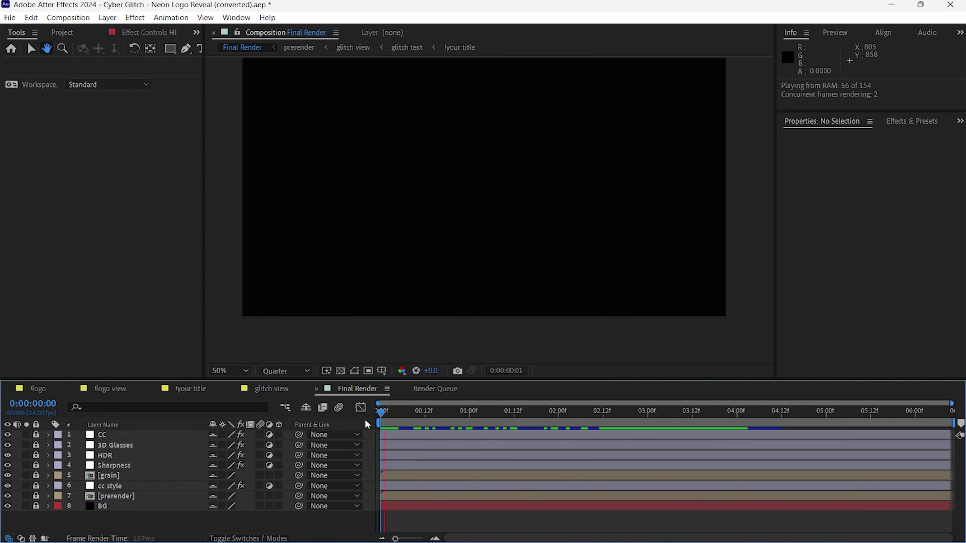
pyautogui.click(475, 411)
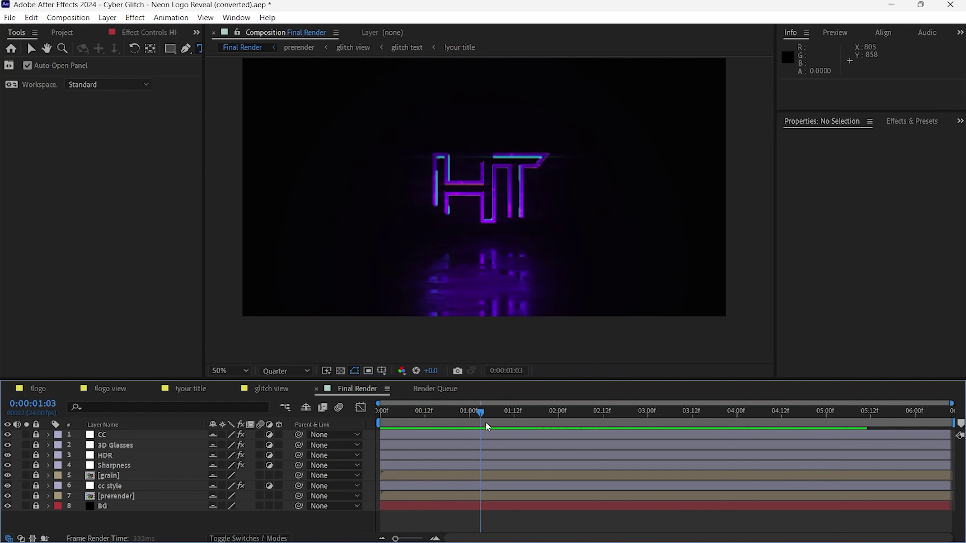
# - Select audio [music].mp3 in File Explorer's Downloads folder
pyautogui.hotkey('alt', 'Tab')
pyautogui.click(297, 198)
pyautogui.click(409, 182)
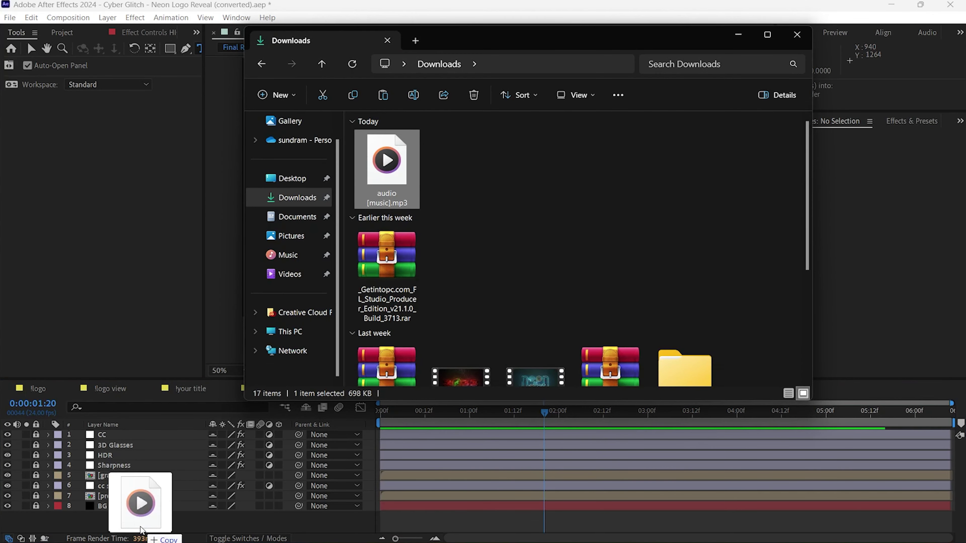
# - Drop audio [music].mp3 into the Final Render timeline and preview with the music
pyautogui.moveTo(387, 160); pyautogui.dragTo(130, 437)
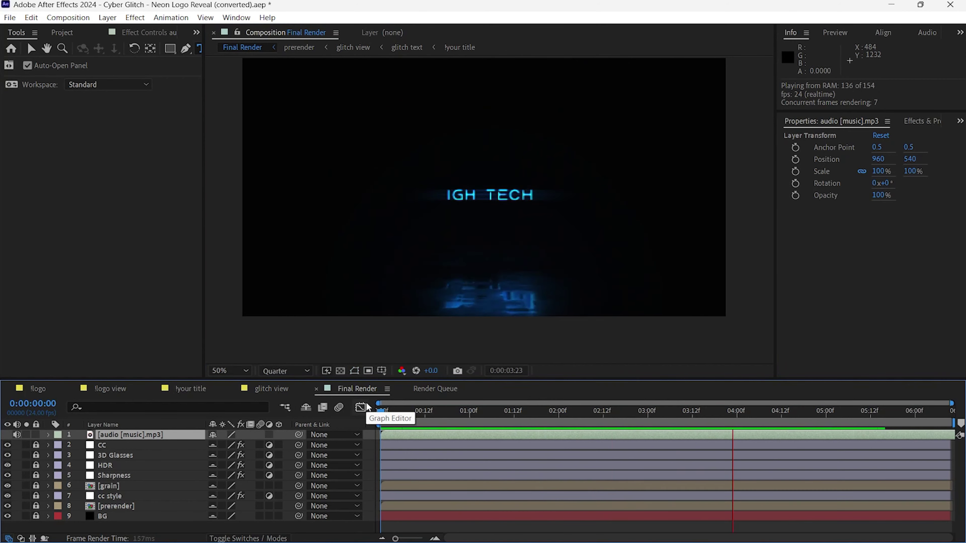
pyautogui.press('space')
pyautogui.click(717, 411)
pyautogui.press('space')
pyautogui.press('Home')
# - Hide the shy layers and delete the stray empty text layer
pyautogui.click(9, 19)
pyautogui.hotkey('ctrl', '0')
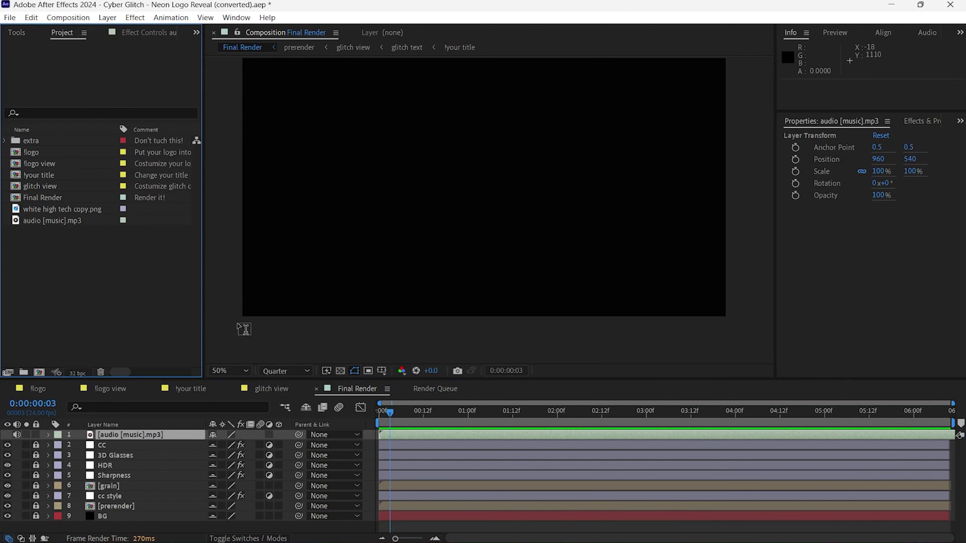
pyautogui.click(246, 326)
pyautogui.click(10, 17)
pyautogui.click(347, 430)
pyautogui.click(306, 408)
pyautogui.press('Delete')
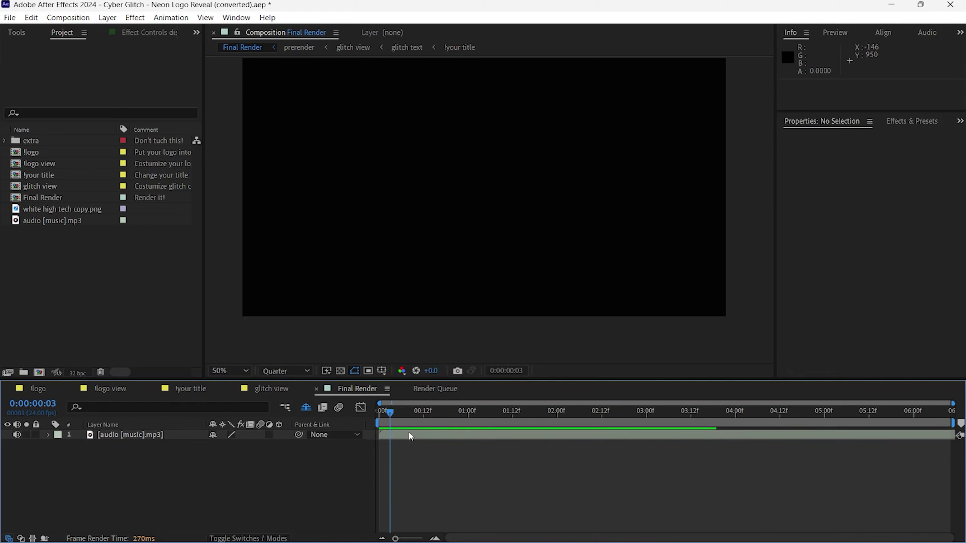
pyautogui.press('space')
pyautogui.click(10, 18)
# - Queue the Final Render composition, save its output as Final Render.mp4 on the Desktop, and start rendering
pyautogui.moveTo(94, 209)
pyautogui.click(257, 215)
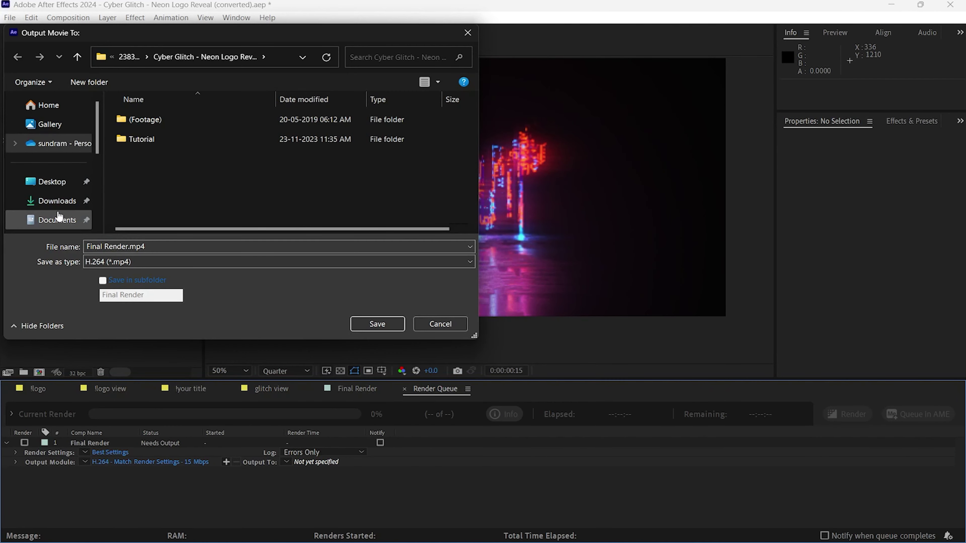
pyautogui.click(57, 201)
pyautogui.click(52, 182)
pyautogui.click(377, 325)
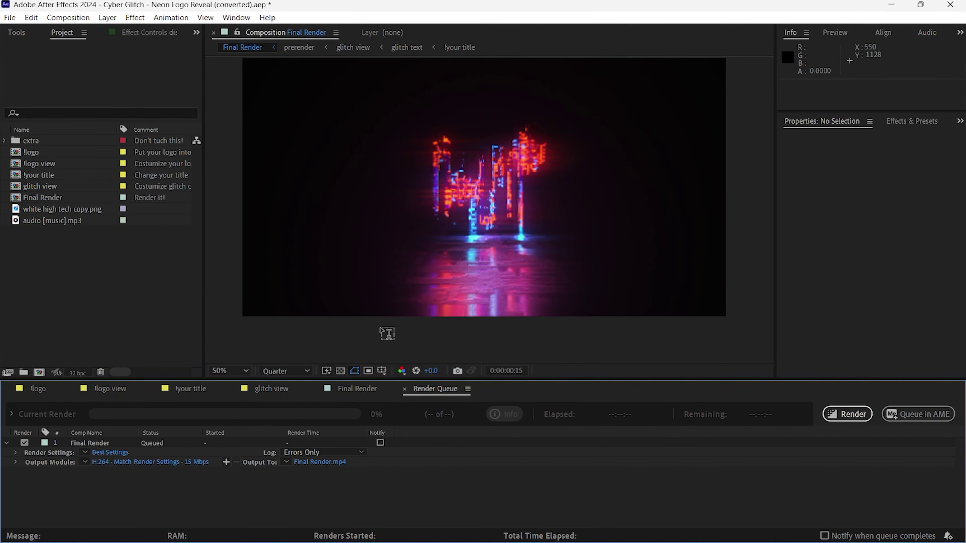
pyautogui.click(847, 414)
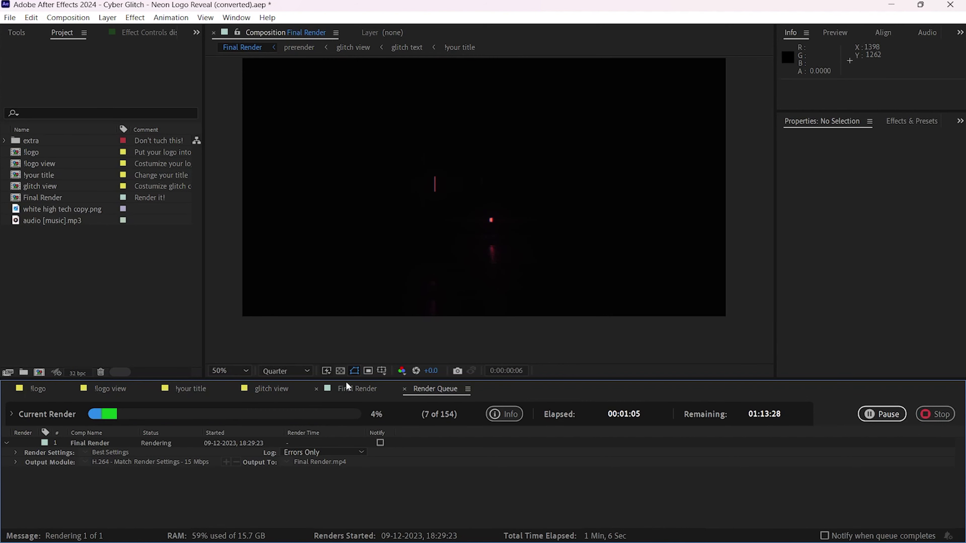